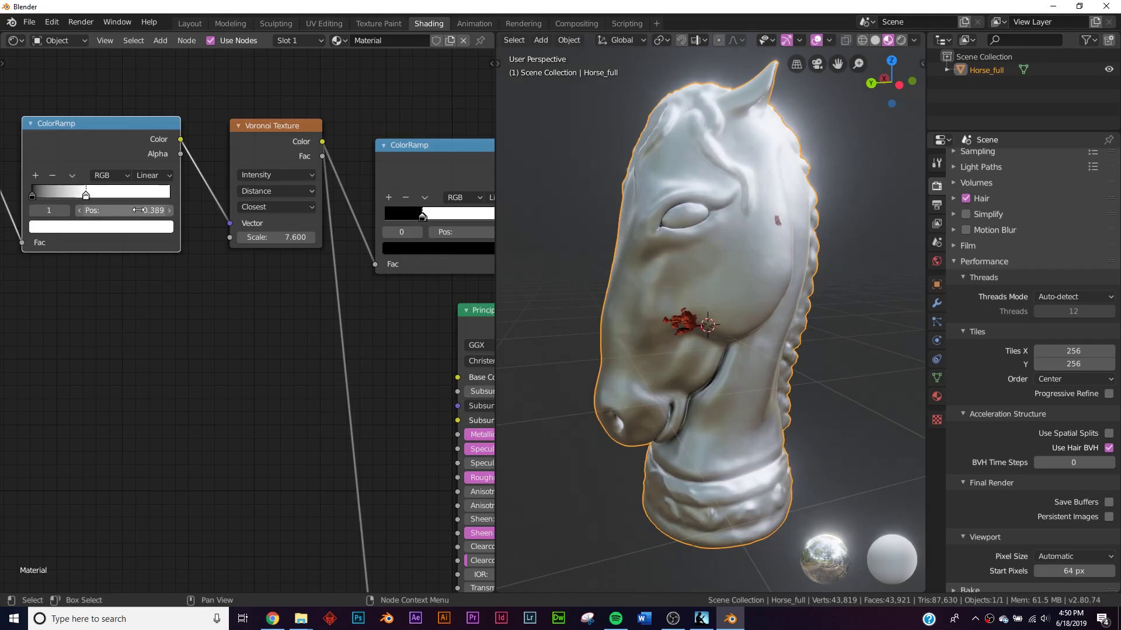
# Step: Raise the white stop's position to about 0.442 on the ColorRamp feeding the Voronoi Texture, and lower it again
pyautogui.moveTo(125, 210); pyautogui.dragTo(93, 195)
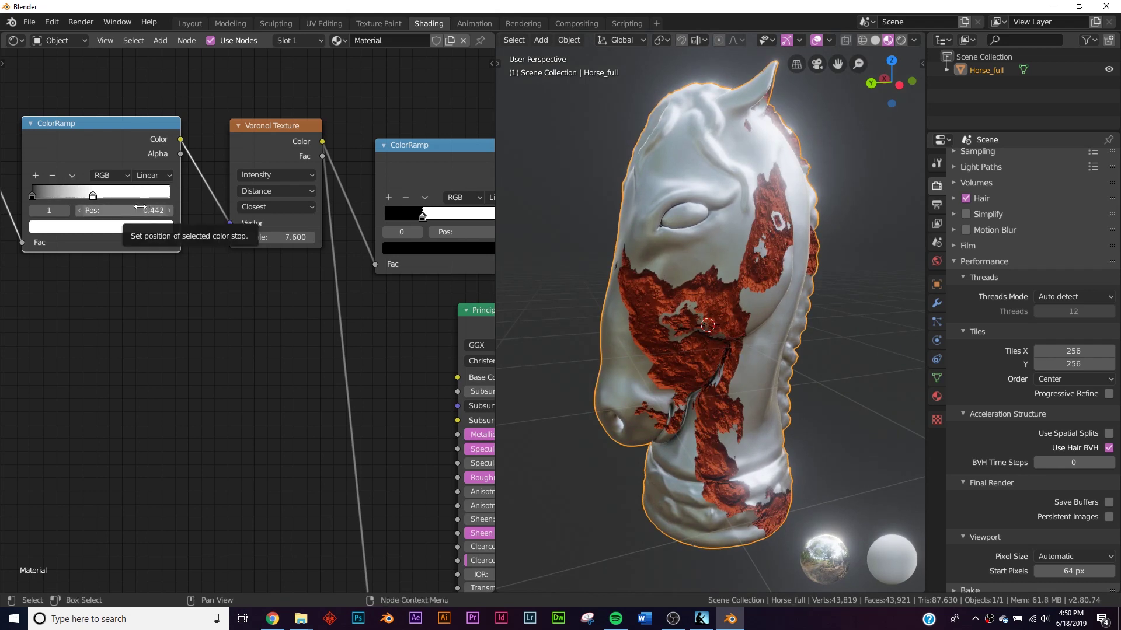
pyautogui.moveTo(140, 210); pyautogui.dragTo(121, 210)
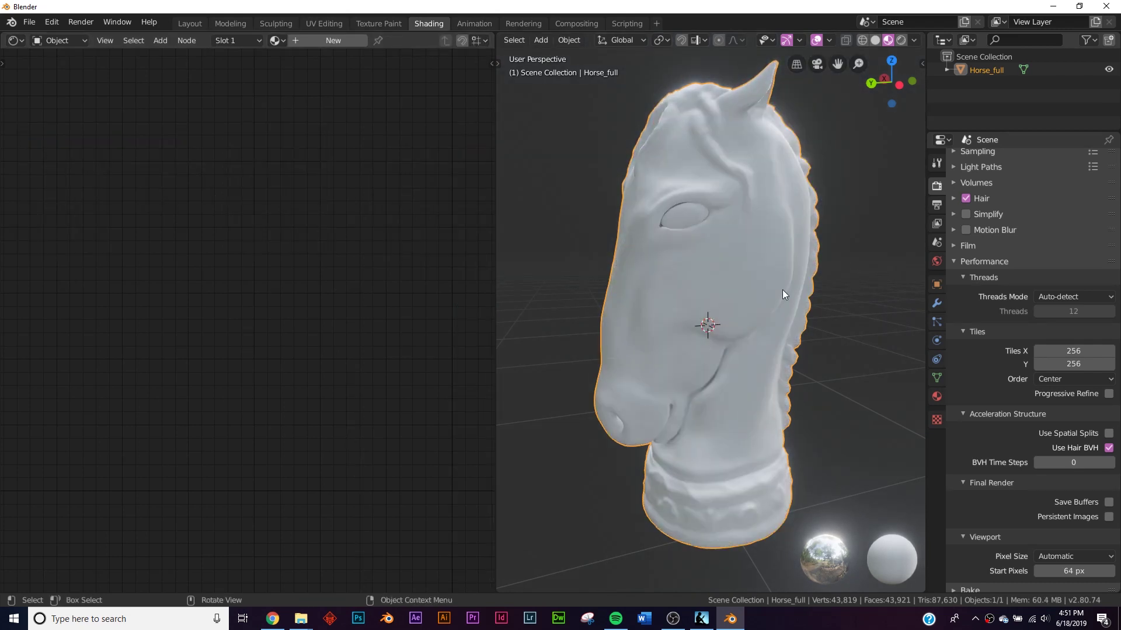
# Step: Create a new material on the horse head
pyautogui.moveTo(782, 290); pyautogui.dragTo(768, 271, button='middle')
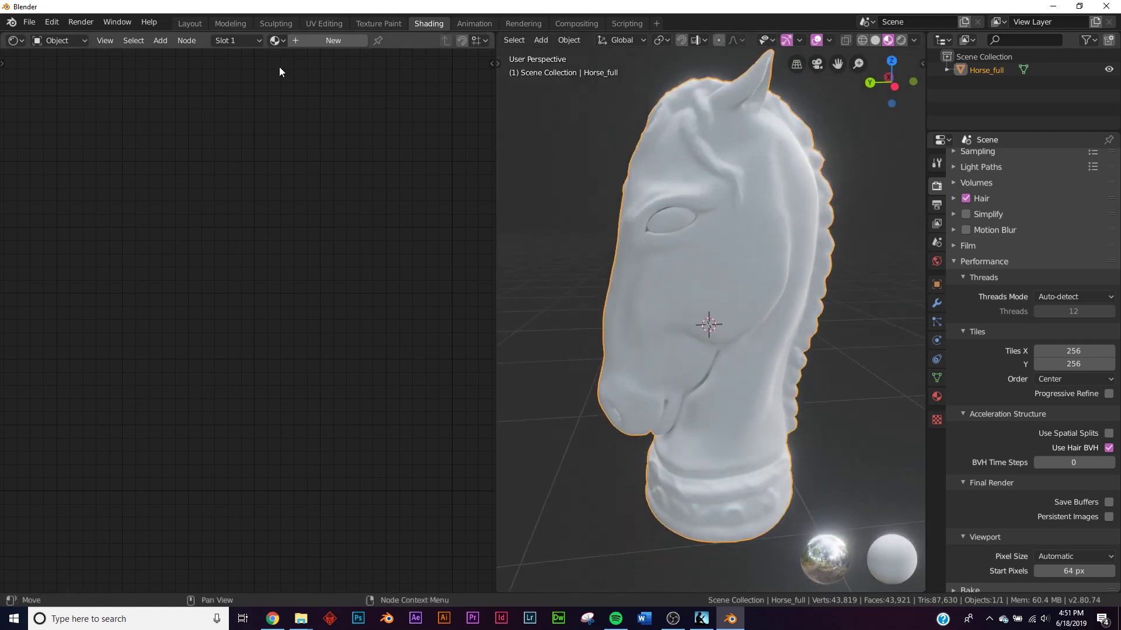
pyautogui.click(331, 43)
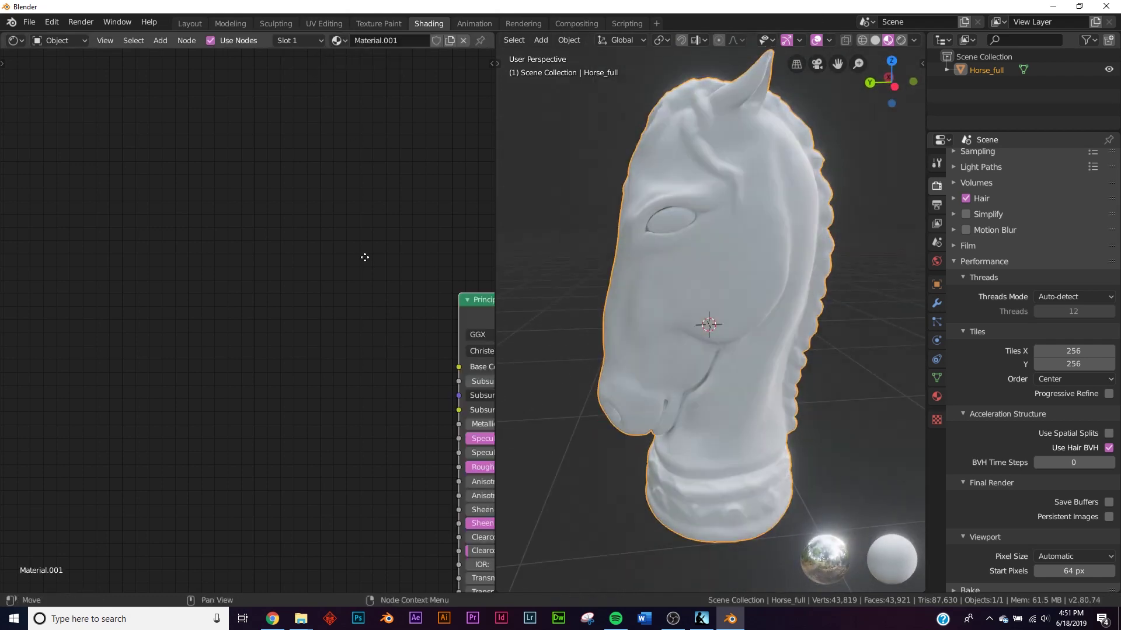
pyautogui.moveTo(376, 209)
pyautogui.mouseDown(button='middle')
pyautogui.moveTo(309, 204)
pyautogui.moveTo(367, 198)
pyautogui.mouseUp(button='middle')
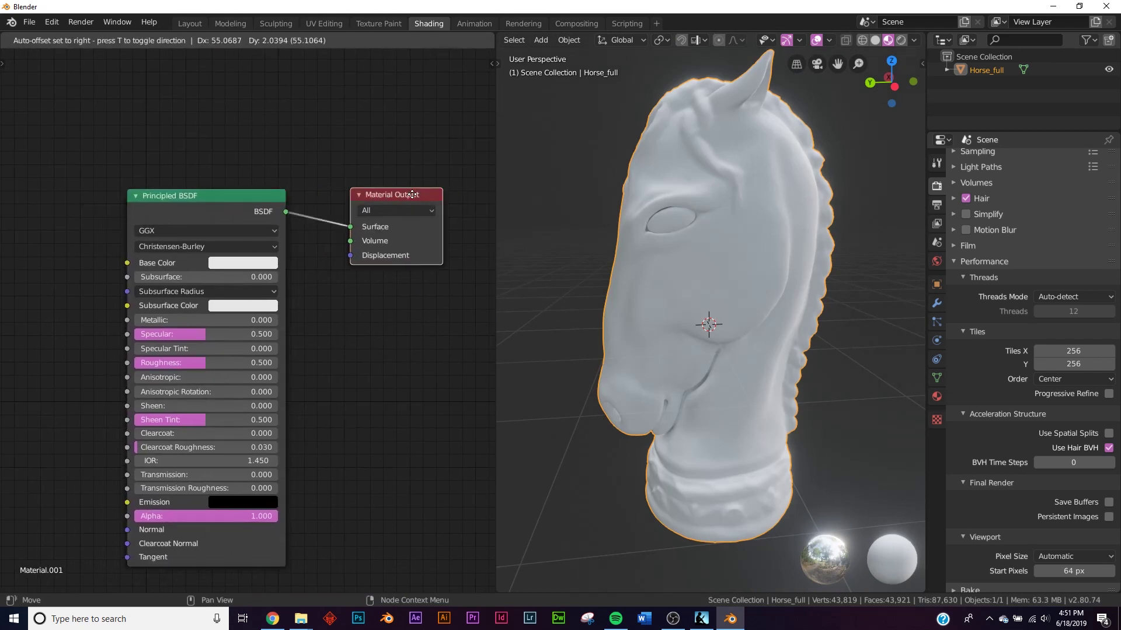
# Step: Add a Mix Shader node on the link between the Principled BSDF and the Material Output
pyautogui.hotkey('shift', 'a')
pyautogui.click(350, 187)
pyautogui.write('mi')
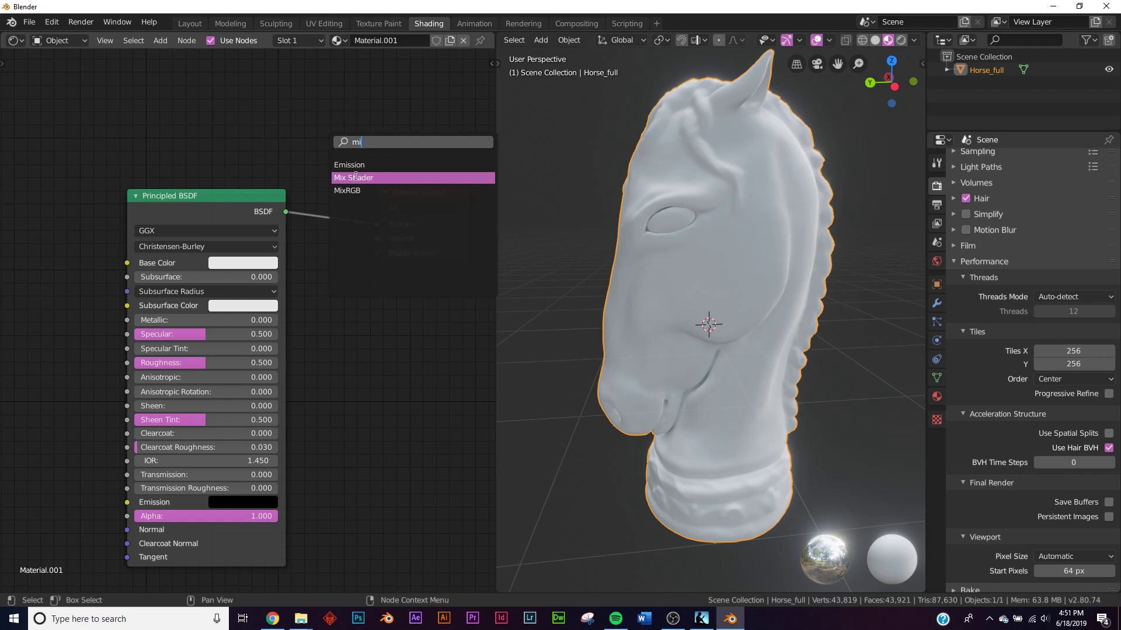
pyautogui.click(355, 176)
pyautogui.click(355, 193)
# Step: Duplicate the Principled BSDF below the original and connect the copy's BSDF output to the Mix Shader's second Shader input
pyautogui.moveTo(308, 308); pyautogui.dragTo(244, 145, button='middle')
pyautogui.hotkey('shift', 'a')
pyautogui.click(338, 216)
pyautogui.scroll(-2, 198, 109)
pyautogui.click(194, 86)
pyautogui.hotkey('shift', 'd')
pyautogui.click(195, 428)
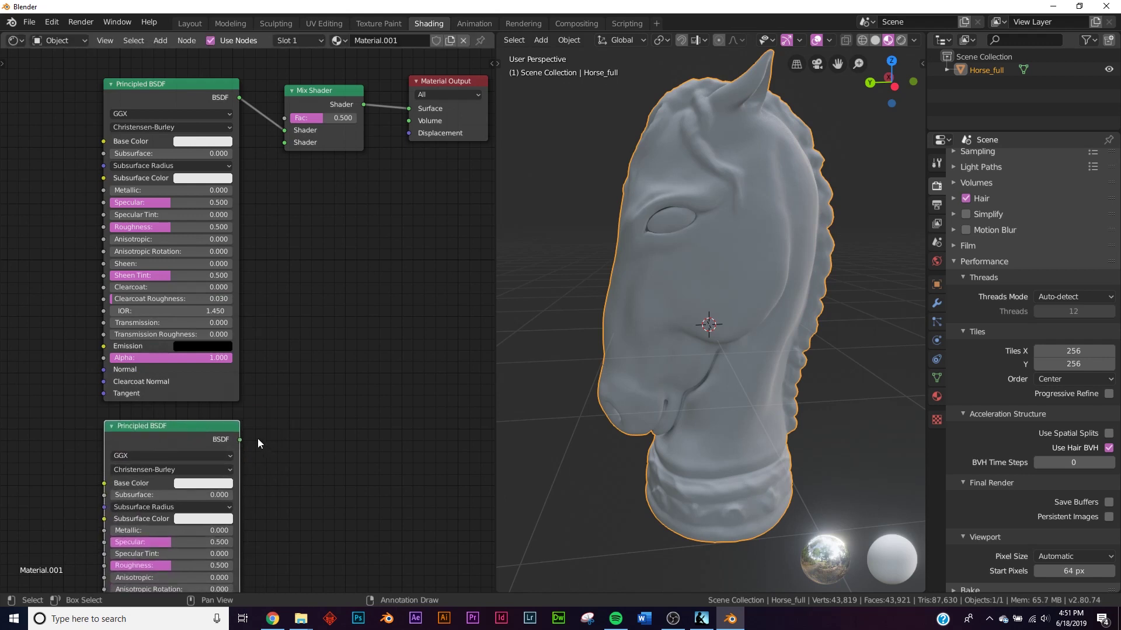
pyautogui.moveTo(240, 441); pyautogui.dragTo(284, 142)
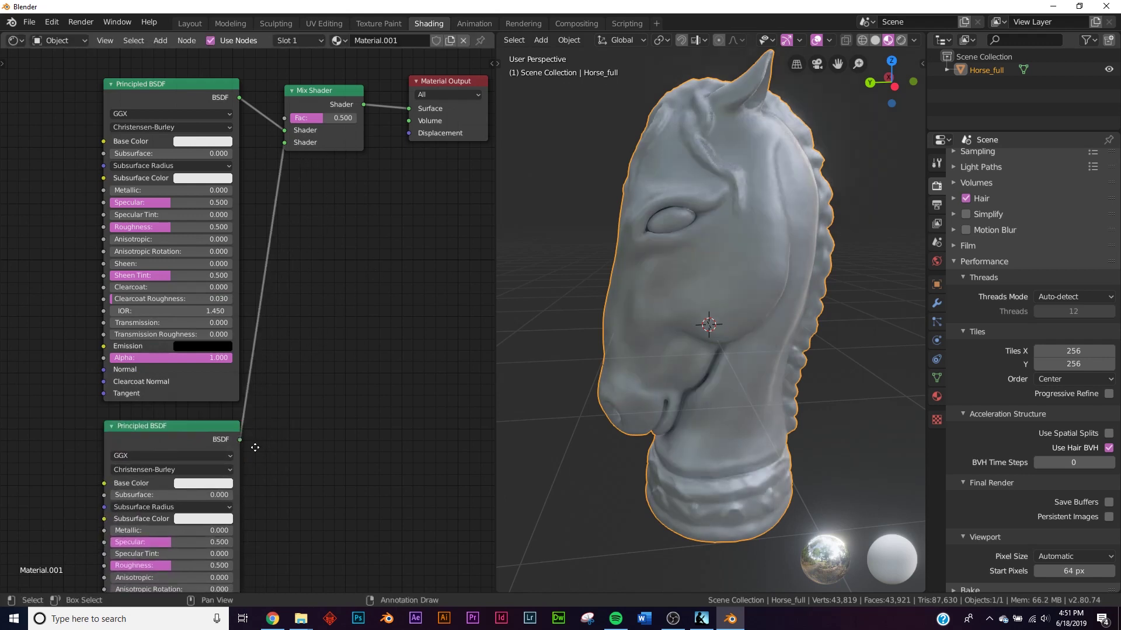
# Step: Give the lower Principled BSDF an orange-red base color, with roughness 0.757 and metallic 1.000
pyautogui.moveTo(255, 448); pyautogui.dragTo(401, 262, button='middle')
pyautogui.scroll(4, 401, 263)
pyautogui.click(386, 292)
pyautogui.click(383, 289)
pyautogui.click(397, 181)
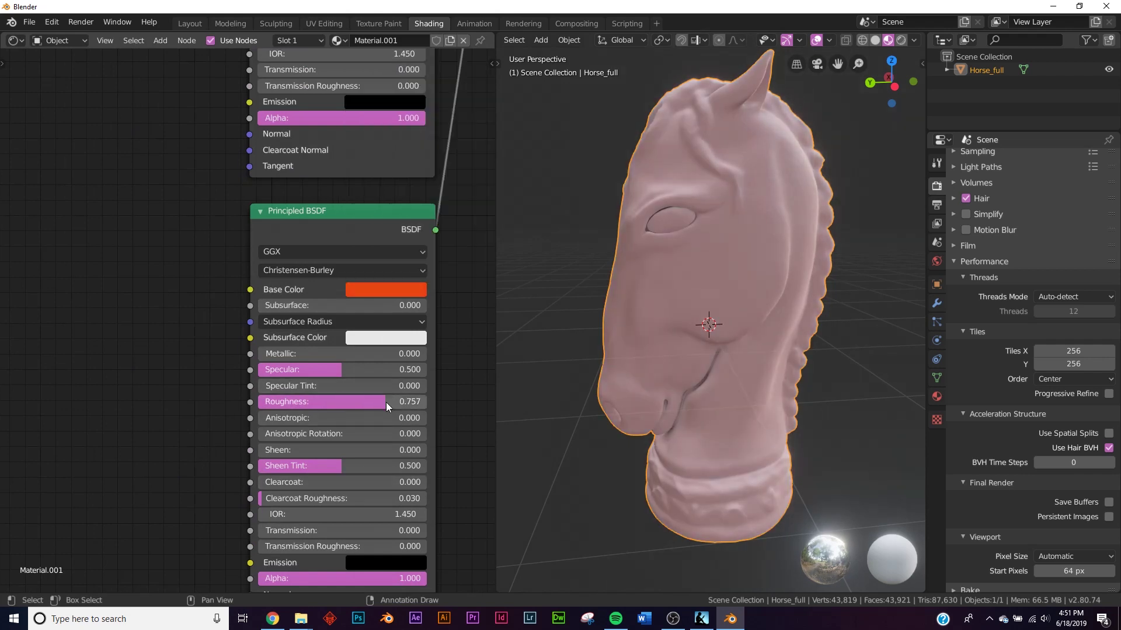
pyautogui.moveTo(369, 354); pyautogui.dragTo(425, 353)
# Step: Set the upper Principled BSDF's Metallic value to 1.000
pyautogui.moveTo(283, 158); pyautogui.dragTo(276, 315, button='middle')
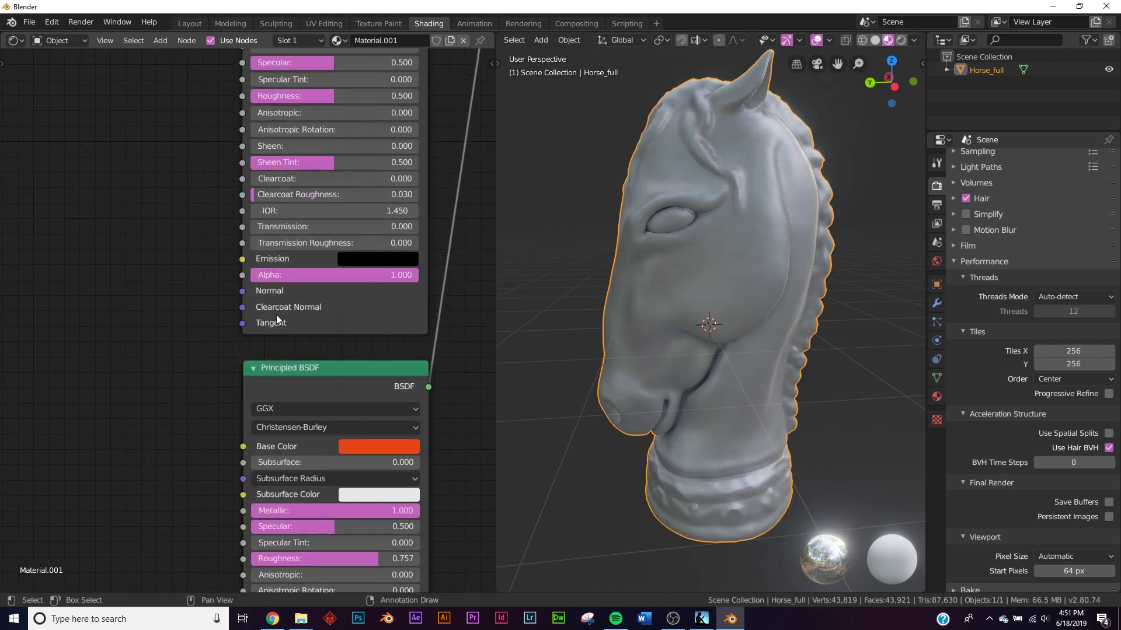
pyautogui.moveTo(278, 241); pyautogui.dragTo(268, 271, button='middle')
pyautogui.moveTo(266, 75); pyautogui.dragTo(408, 75)
pyautogui.moveTo(729, 321); pyautogui.dragTo(788, 285, button='middle')
# Step: Move the Mix Shader up, add a ColorRamp node and connect its Color output to the Mix Shader's Fac input
pyautogui.moveTo(350, 191); pyautogui.dragTo(263, 605, button='middle')
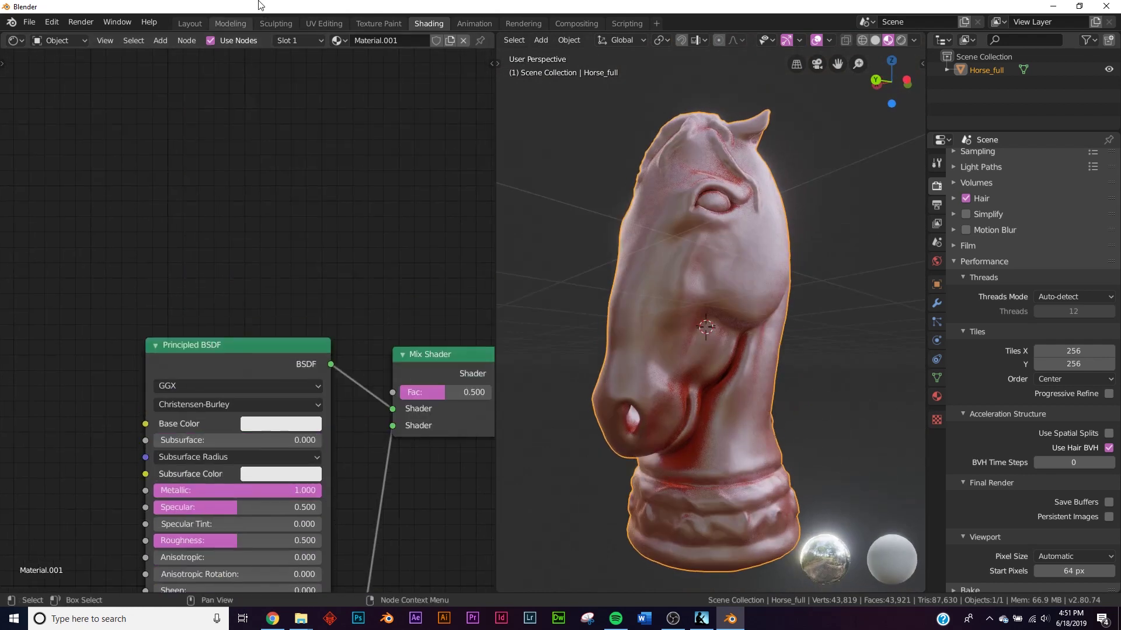
pyautogui.moveTo(449, 346); pyautogui.dragTo(436, 233)
pyautogui.hotkey('shift', 'a')
pyautogui.click(236, 205)
pyautogui.write('col')
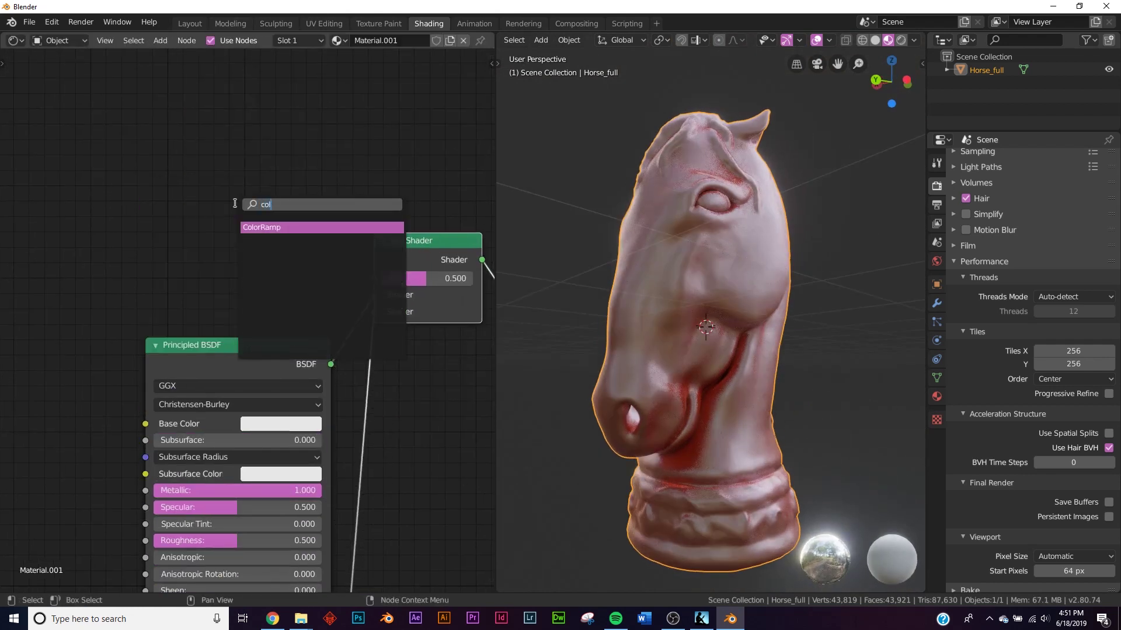
pyautogui.click(274, 227)
pyautogui.click(85, 136)
pyautogui.moveTo(270, 165); pyautogui.dragTo(304, 192)
pyautogui.moveTo(372, 270); pyautogui.dragTo(373, 279)
# Step: Add a Voronoi Texture before the ColorRamp and connect its Color output to the ramp's Fac input
pyautogui.moveTo(209, 296); pyautogui.dragTo(335, 278, button='middle')
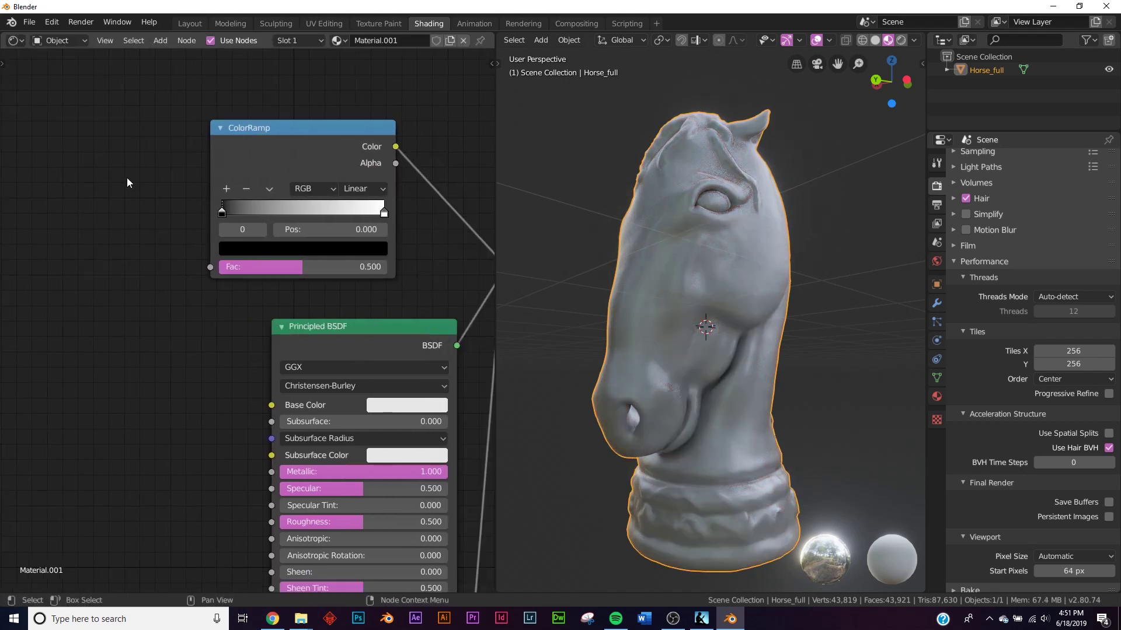
pyautogui.hotkey('shift', 'a')
pyautogui.click(113, 172)
pyautogui.write('vor')
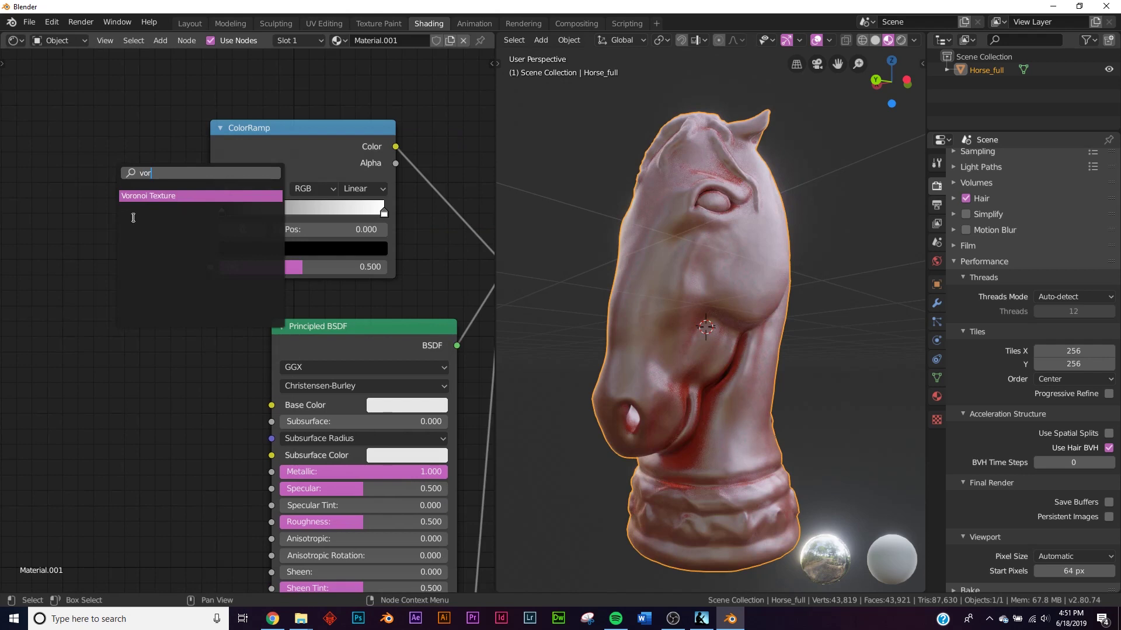
pyautogui.click(118, 193)
pyautogui.click(49, 200)
pyautogui.moveTo(133, 212); pyautogui.dragTo(155, 230)
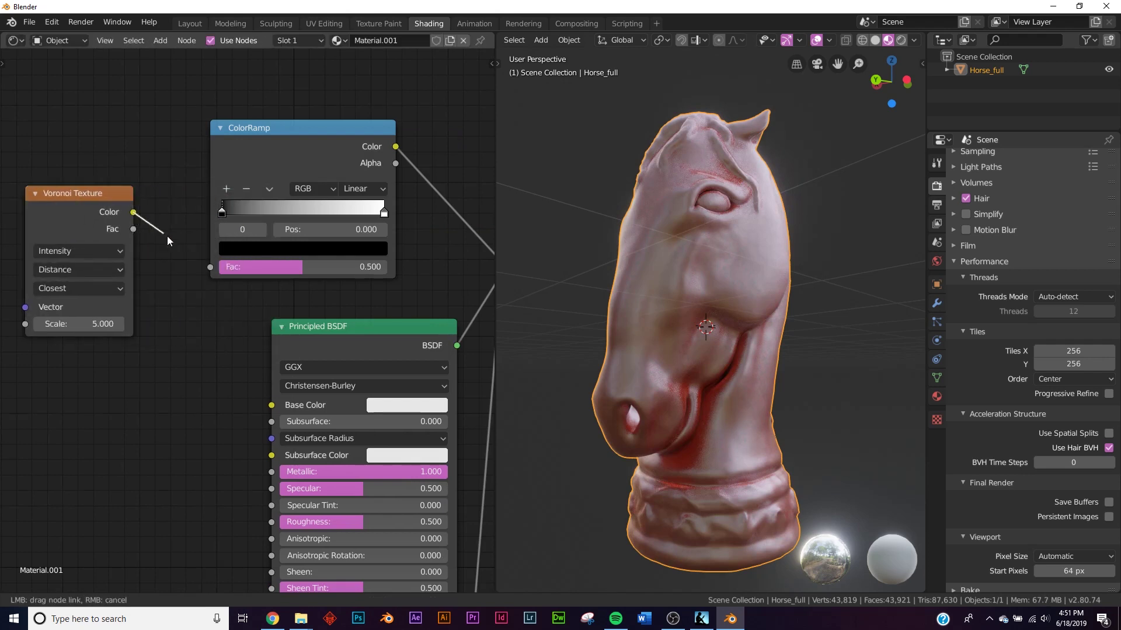
pyautogui.moveTo(212, 271); pyautogui.dragTo(210, 267)
# Step: Add a second ColorRamp before the Voronoi Texture and connect its Color output to the texture's Vector input
pyautogui.moveTo(210, 268); pyautogui.dragTo(389, 273, button='middle')
pyautogui.moveTo(800, 426)
pyautogui.mouseDown(button='middle')
pyautogui.moveTo(650, 439)
pyautogui.moveTo(723, 441)
pyautogui.mouseUp(button='middle')
pyautogui.moveTo(94, 228); pyautogui.dragTo(195, 232, button='middle')
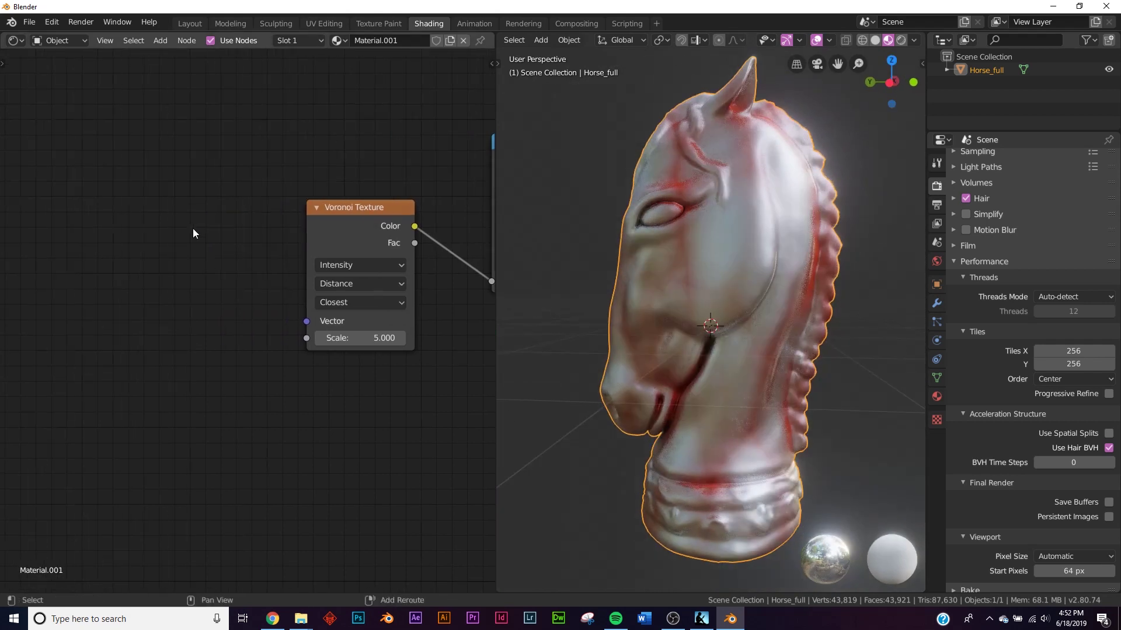
pyautogui.hotkey('shift', 'a')
pyautogui.click(193, 229)
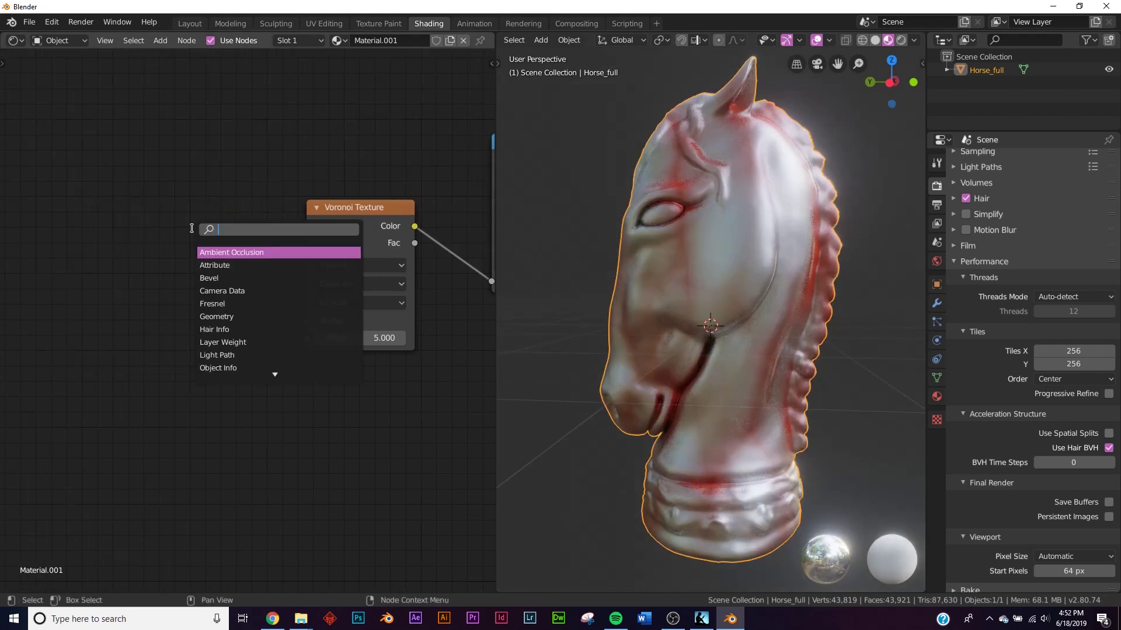
pyautogui.write('col')
pyautogui.click(214, 254)
pyautogui.moveTo(254, 248); pyautogui.dragTo(307, 321)
# Step: Add a Noise Texture before the second ColorRamp and connect its Color output to the ramp's Fac input
pyautogui.moveTo(117, 335); pyautogui.dragTo(340, 322, button='middle')
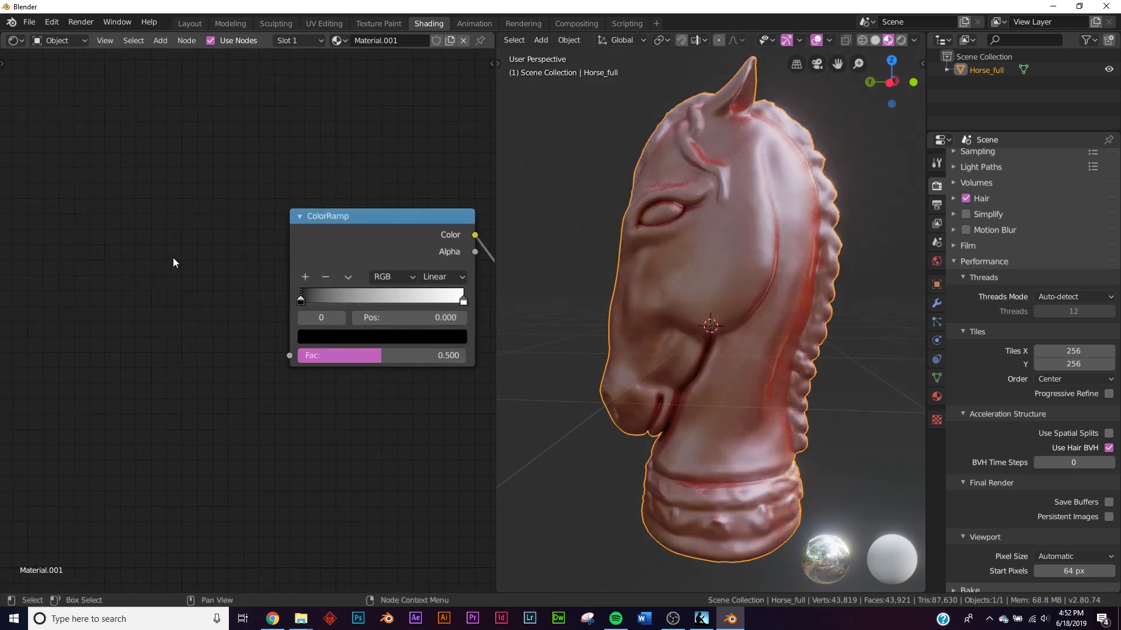
pyautogui.moveTo(616, 220); pyautogui.dragTo(753, 327, button='middle')
pyautogui.hotkey('shift', 'a')
pyautogui.click(230, 258)
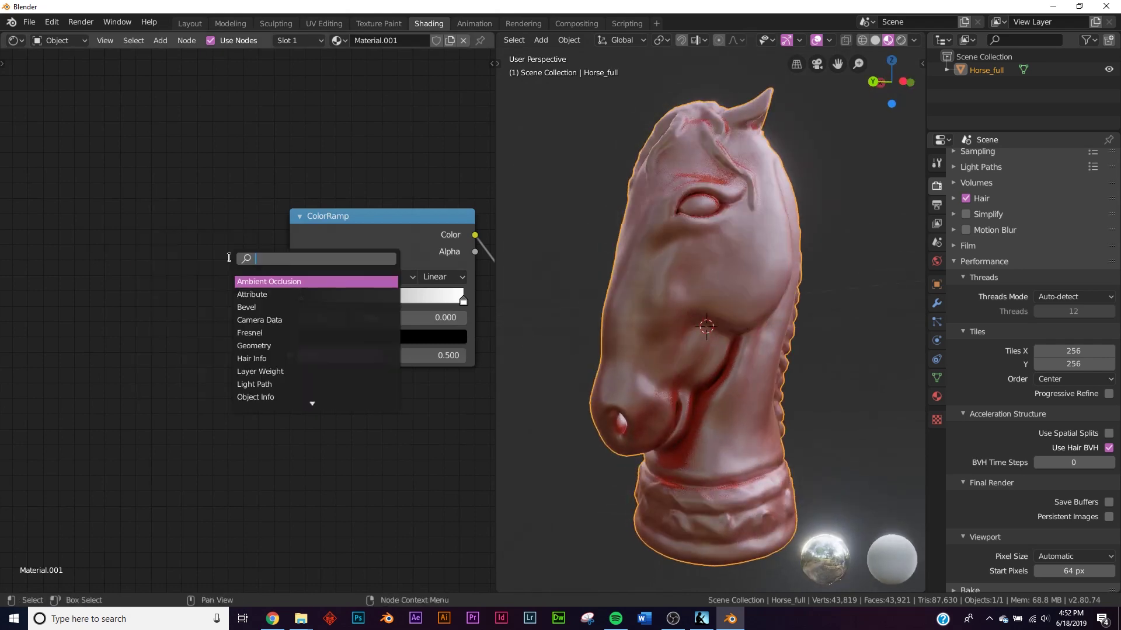
pyautogui.write('noi')
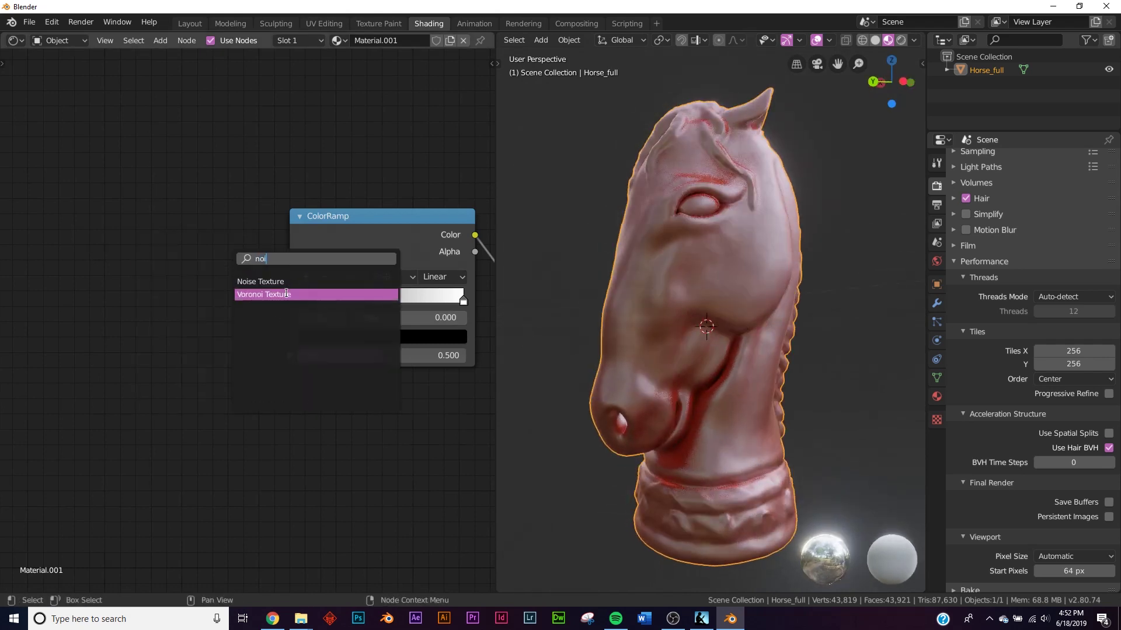
pyautogui.click(260, 281)
pyautogui.click(212, 272)
pyautogui.moveTo(232, 287); pyautogui.dragTo(289, 356)
pyautogui.scroll(-2, 235, 317)
pyautogui.moveTo(766, 306); pyautogui.dragTo(727, 298, button='middle')
pyautogui.moveTo(119, 313); pyautogui.dragTo(240, 281, button='middle')
pyautogui.scroll(4, 231, 268)
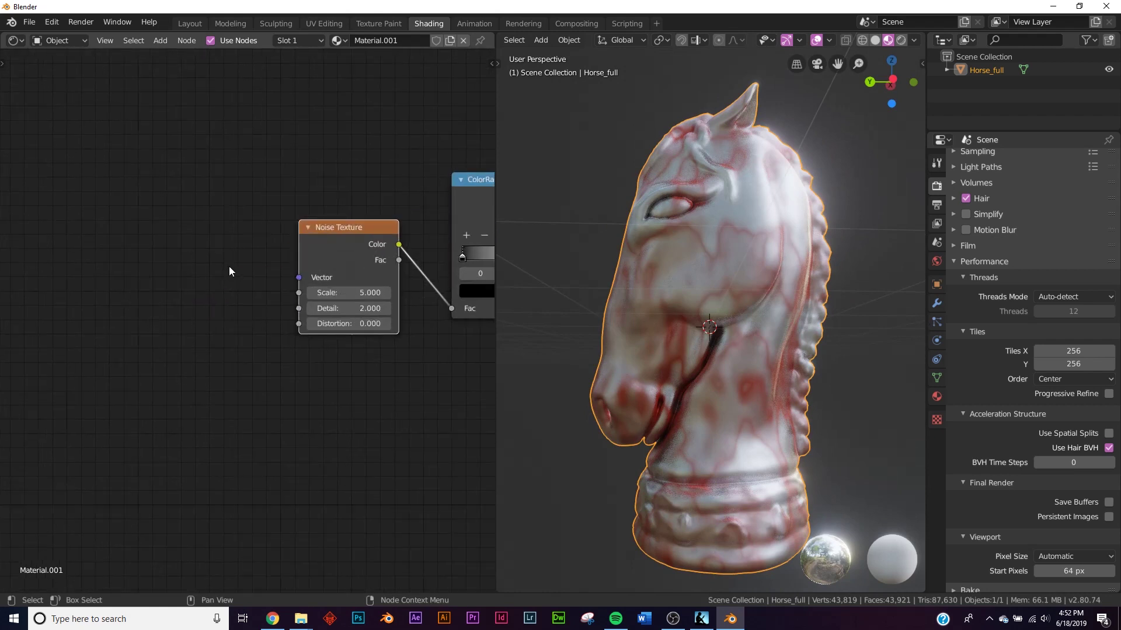
pyautogui.hotkey('shift', 'a')
pyautogui.click(228, 256)
pyautogui.write('ma')
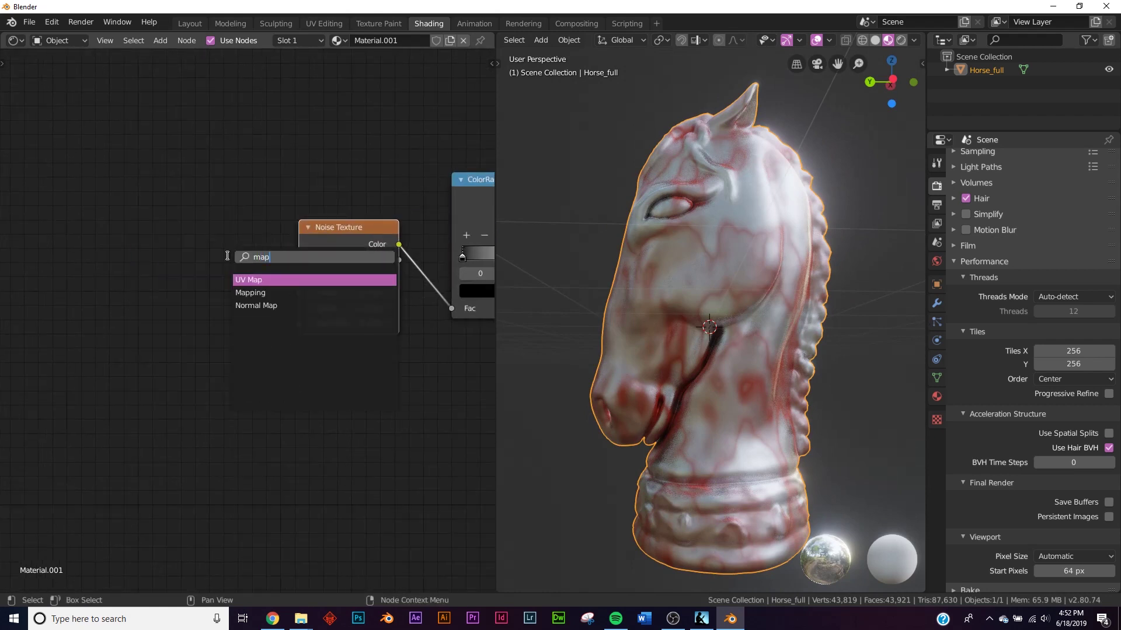
pyautogui.write('p')
pyautogui.click(264, 277)
pyautogui.click(191, 251)
# Step: Add a Mapping node and connect its Vector output to the Noise Texture's Vector input
pyautogui.hotkey('shift', 'a')
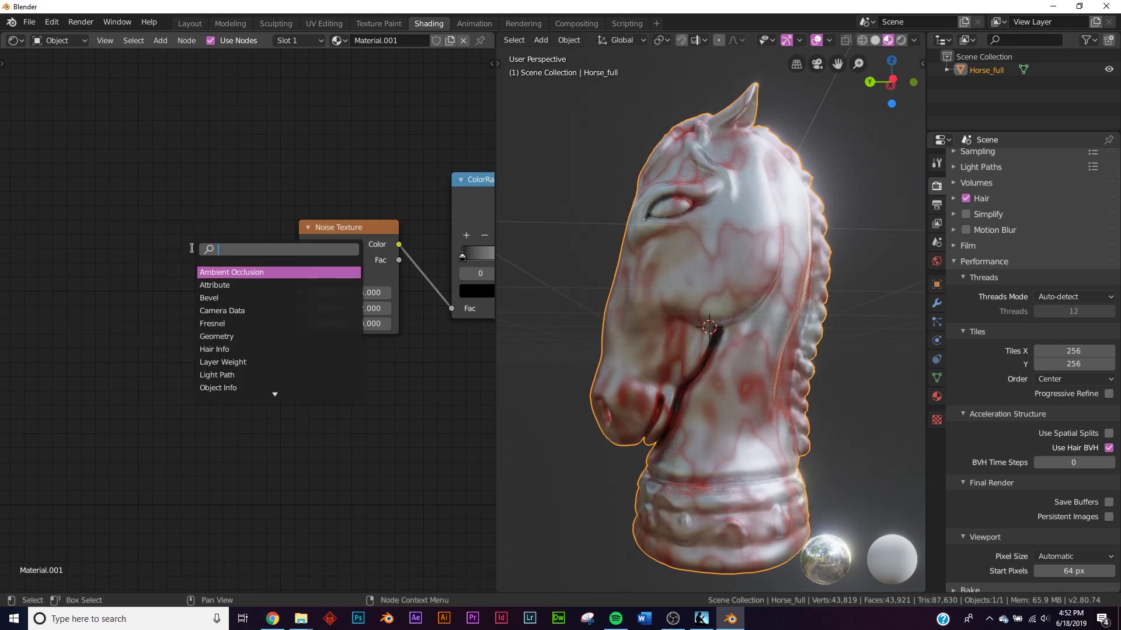
pyautogui.write('map')
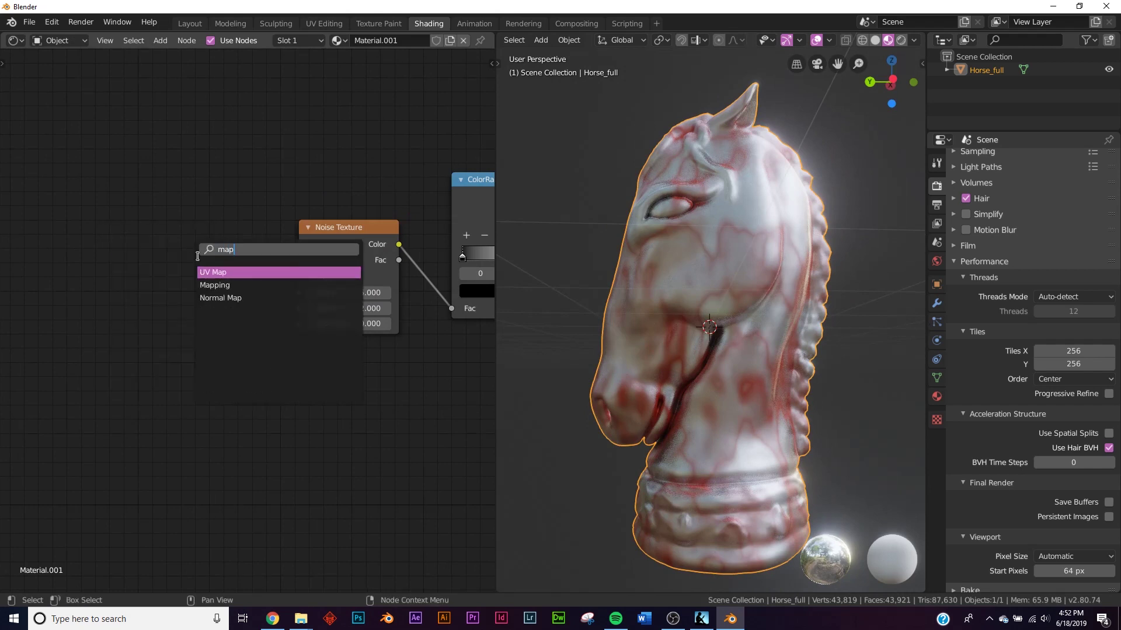
pyautogui.click(215, 284)
pyautogui.moveTo(247, 234); pyautogui.dragTo(299, 276)
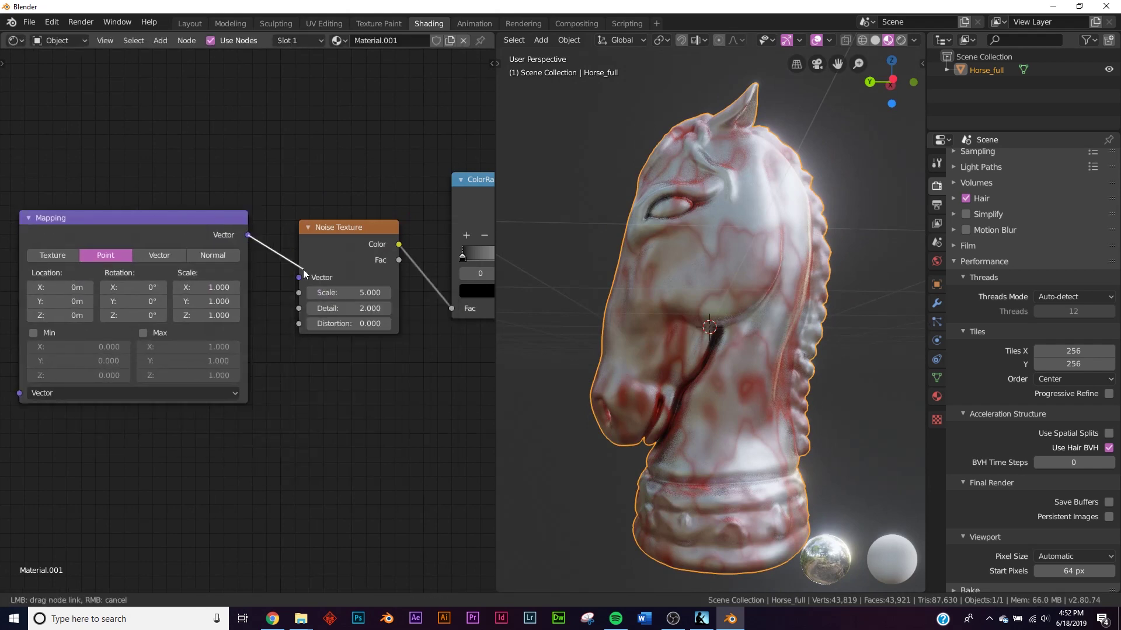
pyautogui.moveTo(122, 319); pyautogui.dragTo(374, 299, button='middle')
pyautogui.click(104, 235)
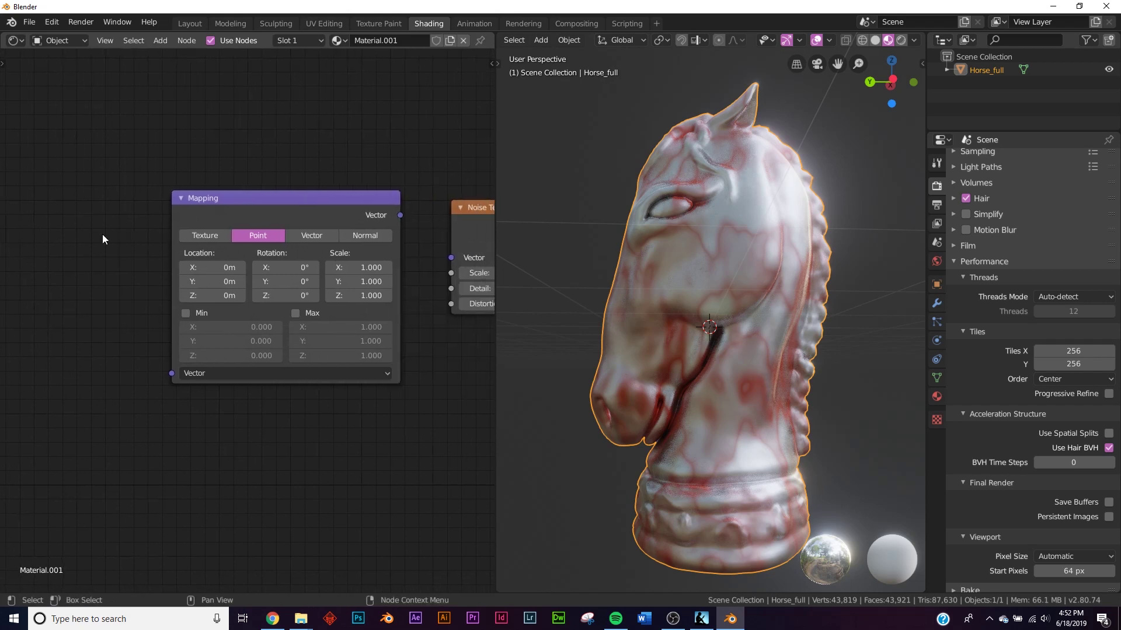
pyautogui.moveTo(399, 216); pyautogui.dragTo(453, 260)
# Step: Add a Texture Coordinate node and connect its Object output to the Mapping node's Vector input
pyautogui.hotkey('shift', 'a')
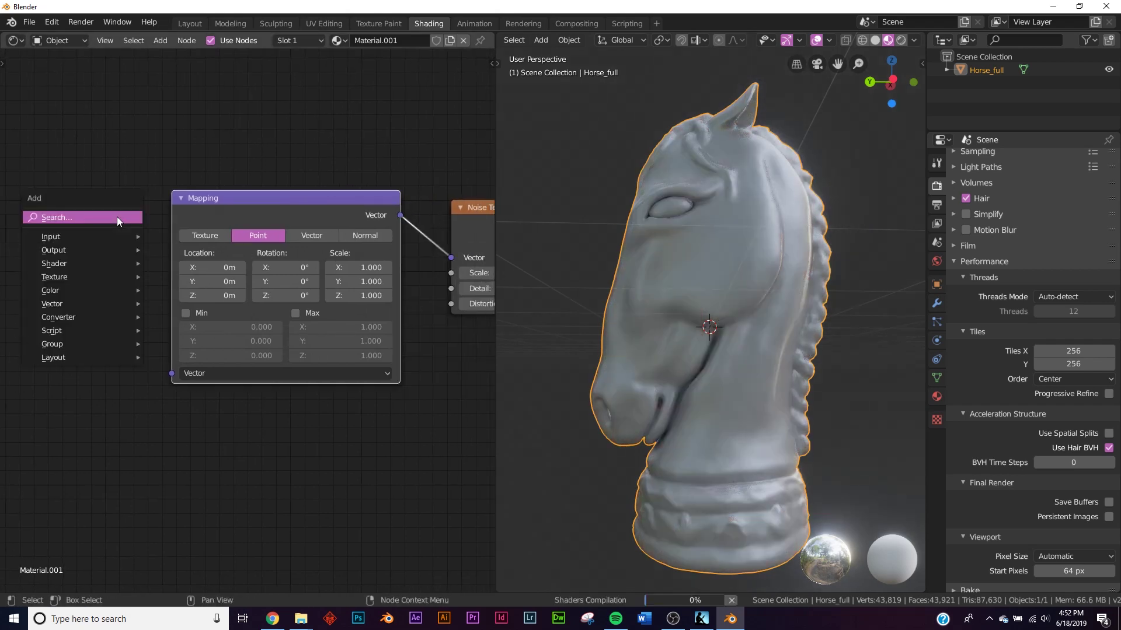
pyautogui.write('tex')
pyautogui.click(148, 241)
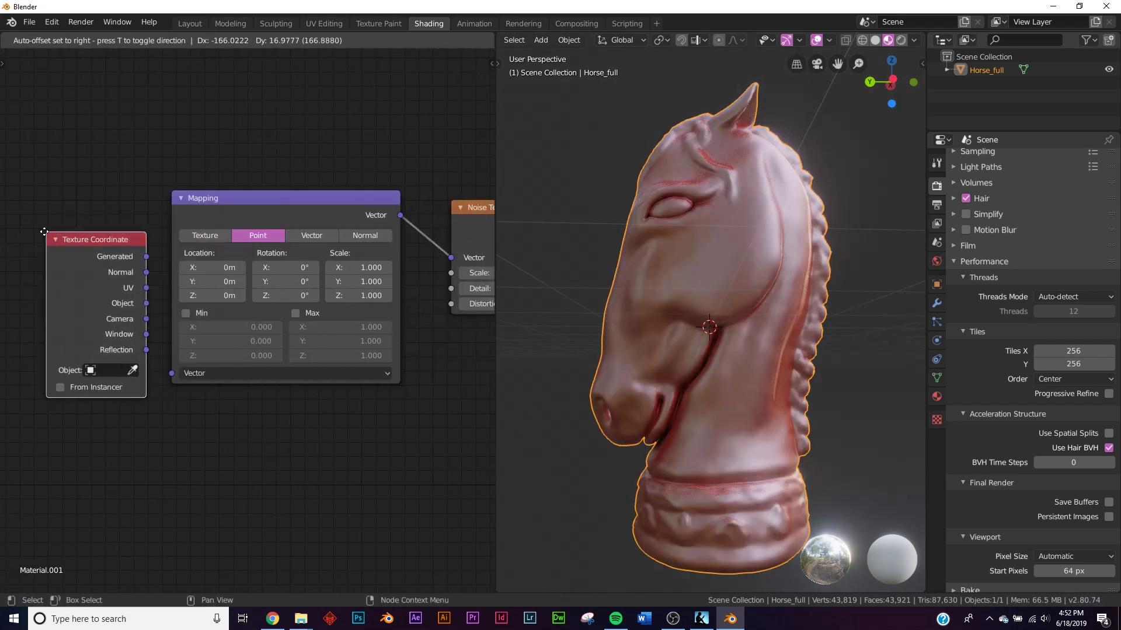
pyautogui.moveTo(131, 299); pyautogui.dragTo(173, 372)
# Step: Set the Noise Texture's Detail to 16.000
pyautogui.moveTo(735, 339); pyautogui.dragTo(692, 332, button='middle')
pyautogui.scroll(-1, 316, 356)
pyautogui.scroll(-8, 746, 353)
pyautogui.scroll(3, 756, 320)
pyautogui.scroll(2, 692, 332)
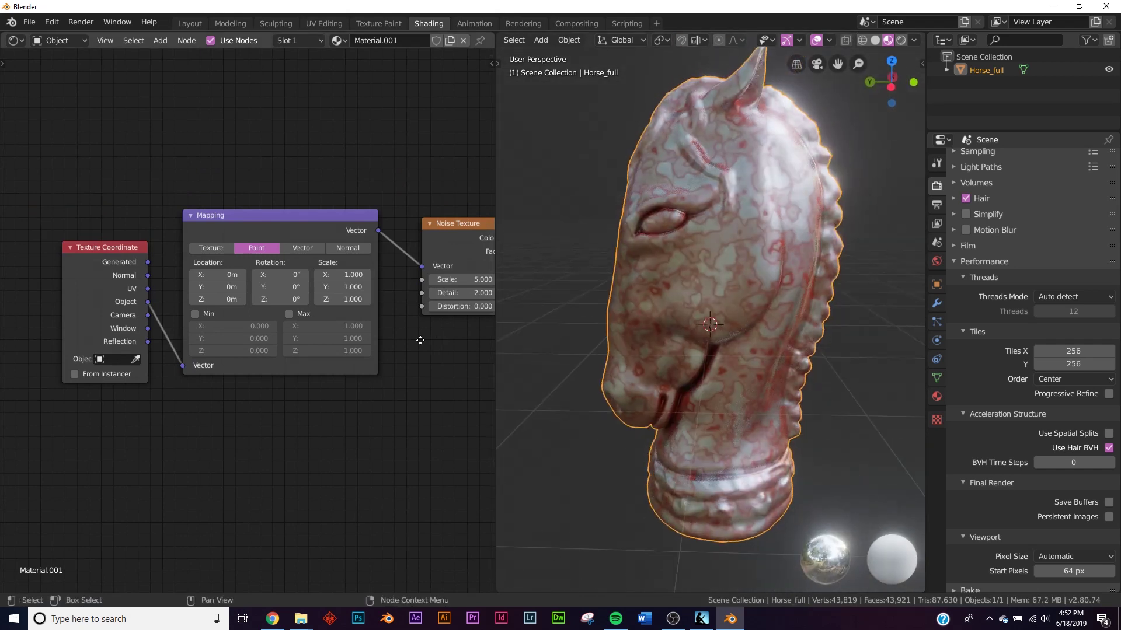
pyautogui.moveTo(437, 338); pyautogui.dragTo(128, 299, button='middle')
pyautogui.moveTo(345, 245); pyautogui.dragTo(261, 258, button='middle')
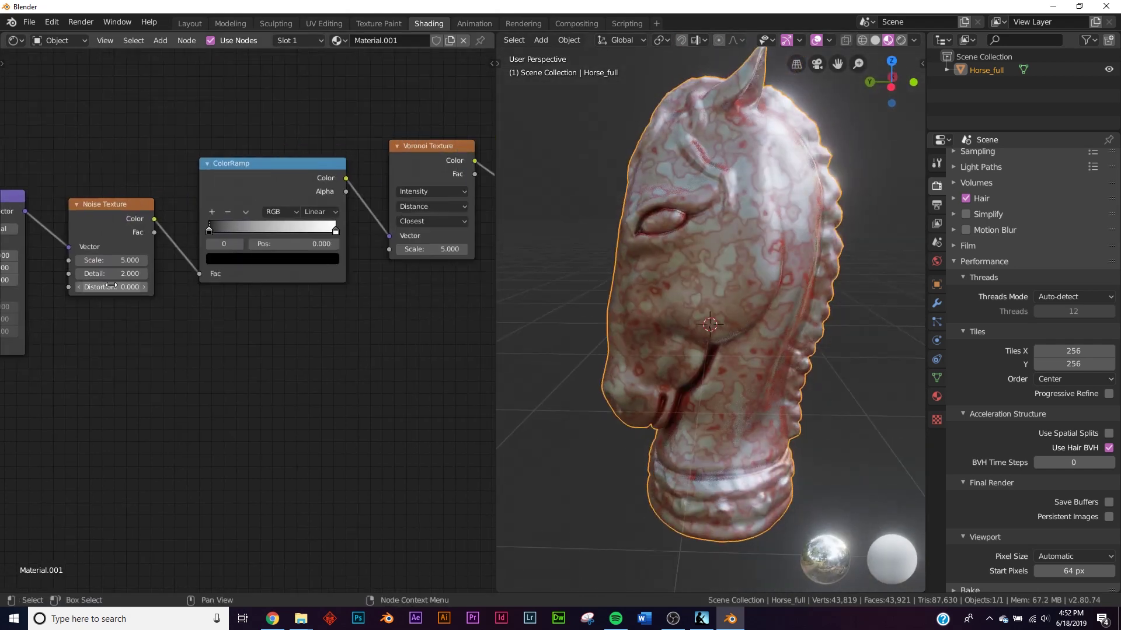
pyautogui.scroll(3, 105, 287)
pyautogui.moveTo(111, 285); pyautogui.dragTo(306, 291, button='middle')
pyautogui.moveTo(234, 258); pyautogui.dragTo(280, 258)
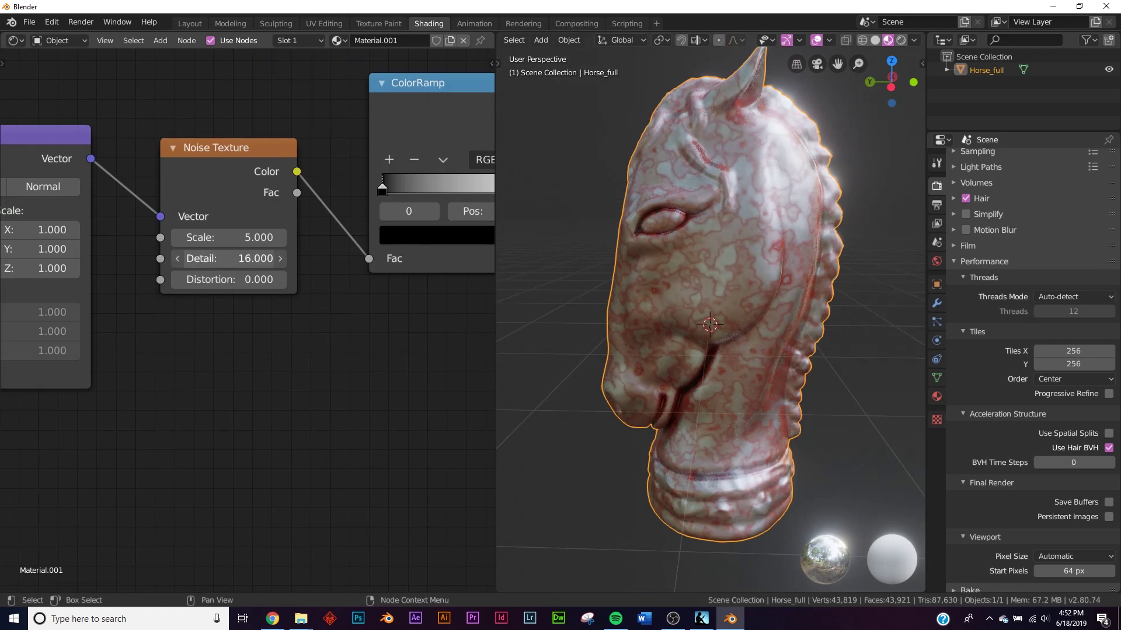
# Step: Add a Bump node and place it beside the lower, orange-red Principled BSDF
pyautogui.moveTo(464, 294); pyautogui.dragTo(212, 278, button='middle')
pyautogui.scroll(-5, 212, 278)
pyautogui.moveTo(408, 397); pyautogui.dragTo(196, 248, button='middle')
pyautogui.moveTo(738, 286); pyautogui.dragTo(678, 195, button='middle')
pyautogui.scroll(4, 752, 235)
pyautogui.scroll(-5, 735, 218)
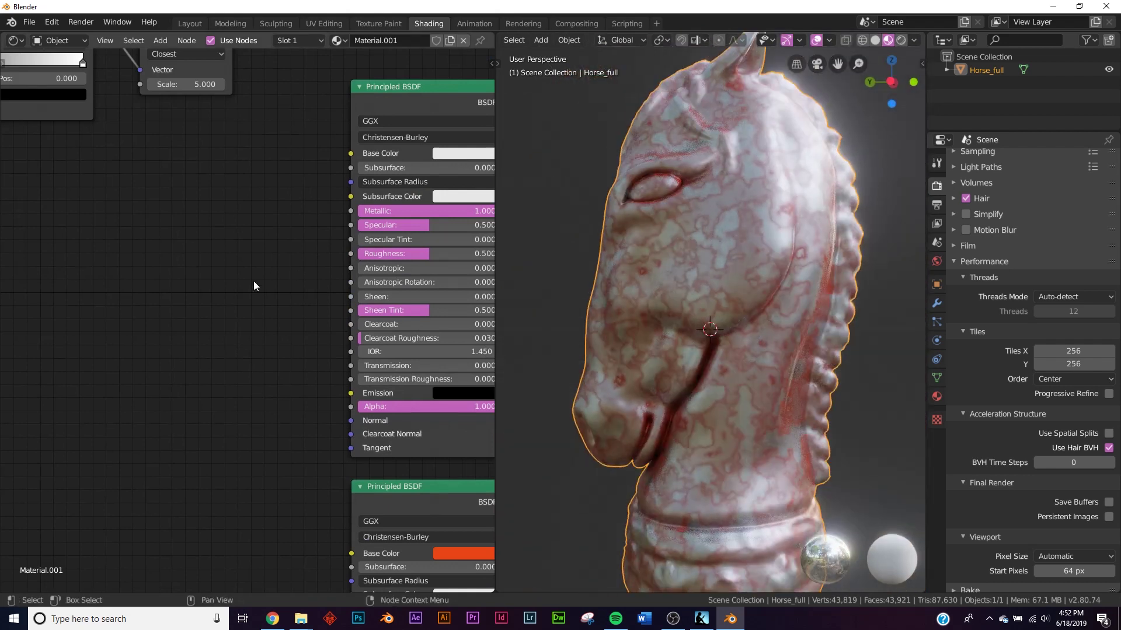
pyautogui.moveTo(237, 347); pyautogui.dragTo(249, 286, button='middle')
pyautogui.hotkey('shift', 'a')
pyautogui.click(249, 286)
pyautogui.write('bum')
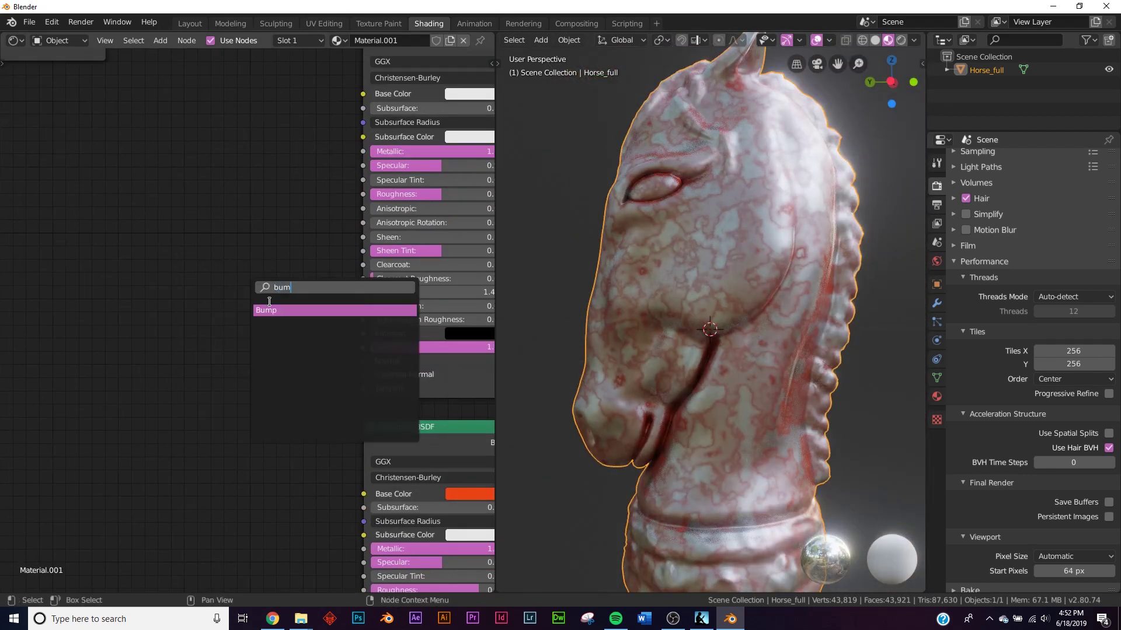
pyautogui.click(268, 311)
pyautogui.click(207, 313)
pyautogui.scroll(-1, 277, 323)
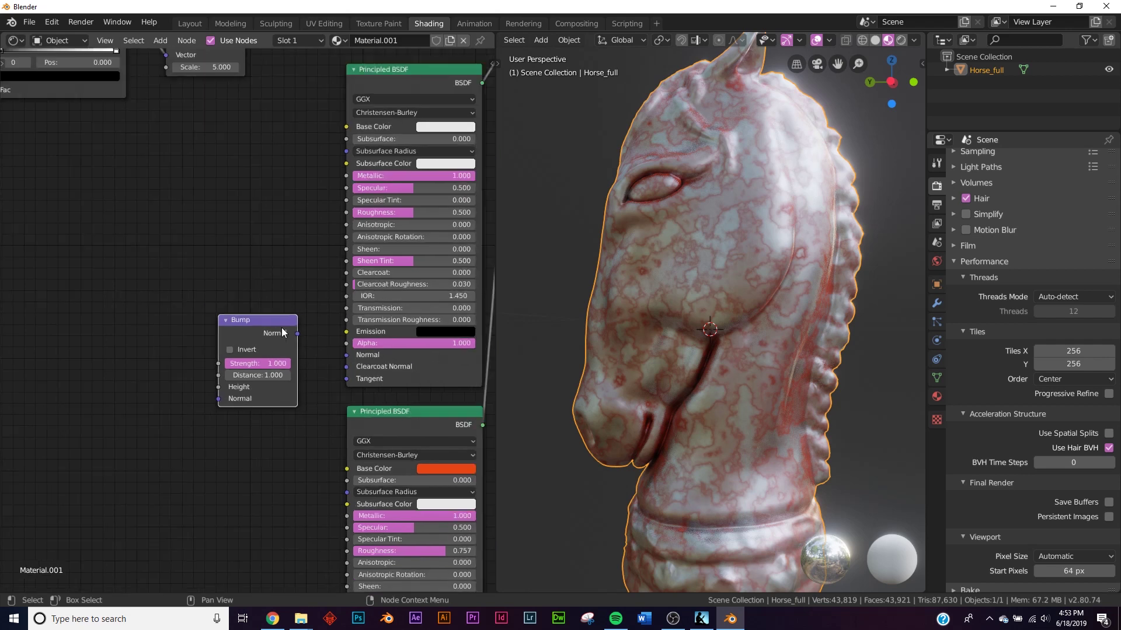
pyautogui.moveTo(281, 328); pyautogui.dragTo(322, 185, button='middle')
pyautogui.moveTo(322, 185); pyautogui.dragTo(206, 285)
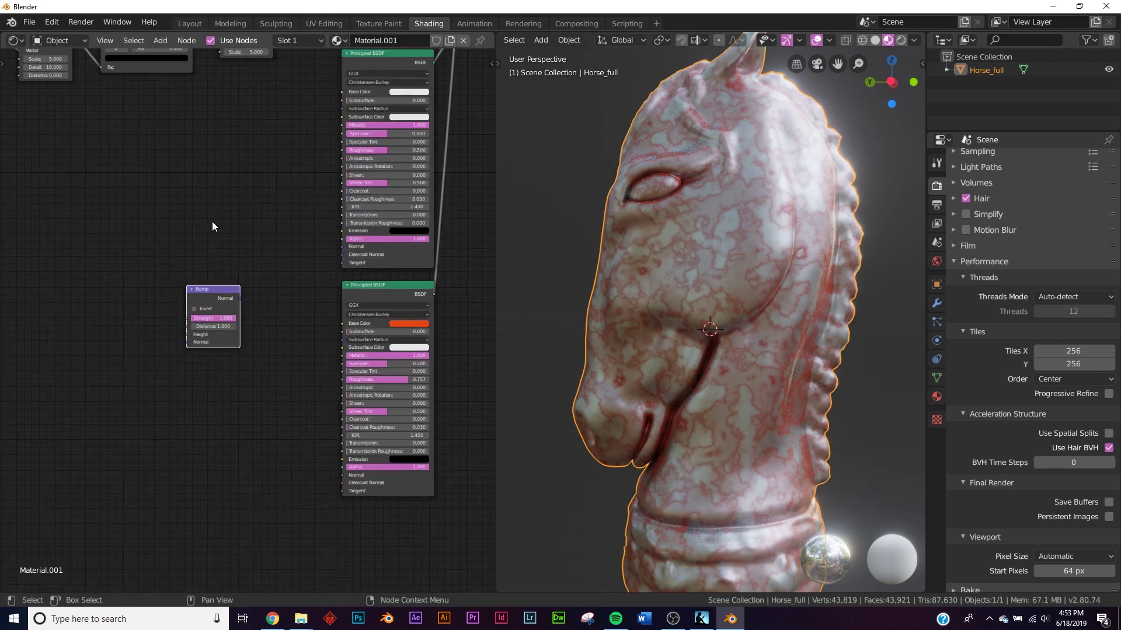
# Step: Connect the mask ColorRamp's Color output to the Bump node's Height, and the Bump's Normal output to both Principled BSDFs' Normal inputs
pyautogui.scroll(-2, 251, 217)
pyautogui.moveTo(425, 60); pyautogui.dragTo(210, 431)
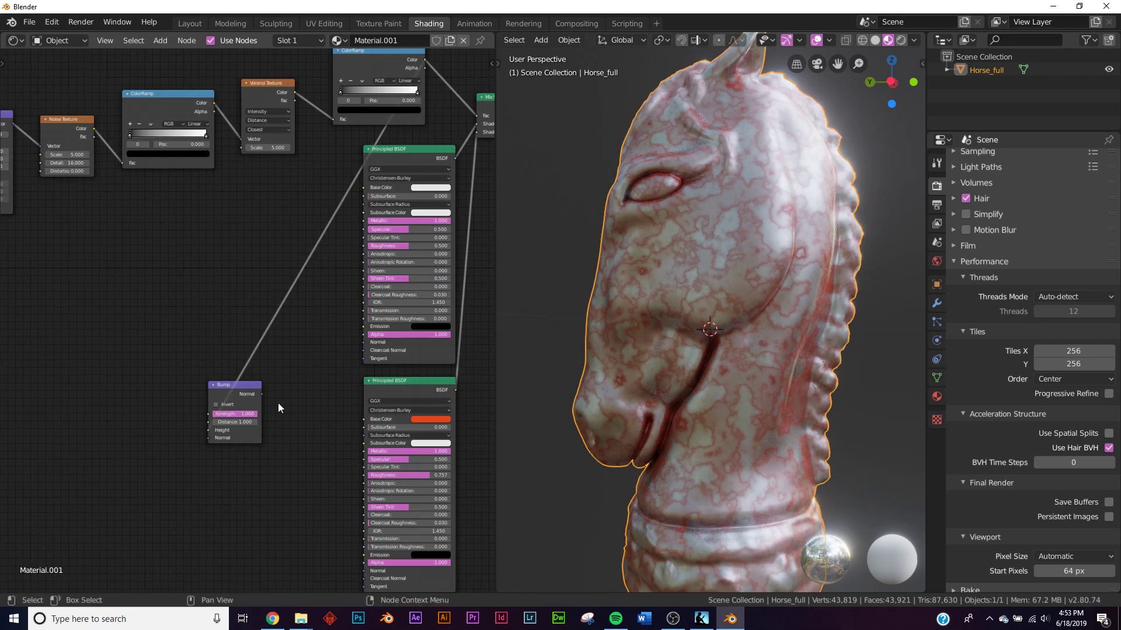
pyautogui.moveTo(261, 394); pyautogui.dragTo(364, 342)
pyautogui.moveTo(299, 384); pyautogui.dragTo(321, 246, button='middle')
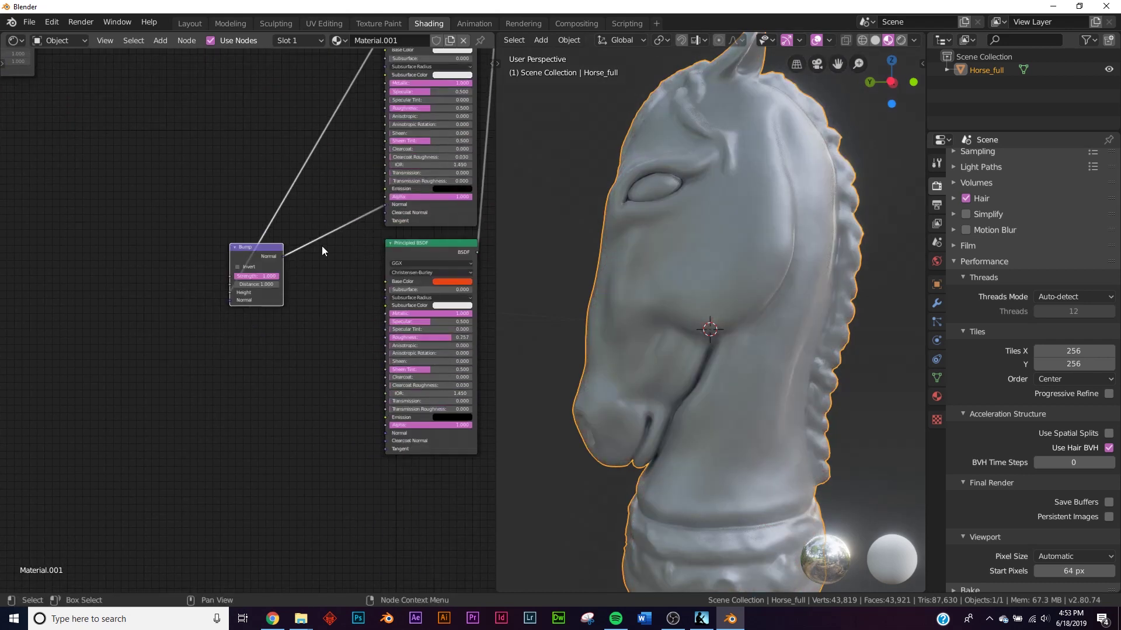
pyautogui.moveTo(284, 256)
pyautogui.mouseDown()
pyautogui.moveTo(363, 411)
pyautogui.moveTo(387, 432)
pyautogui.mouseUp()
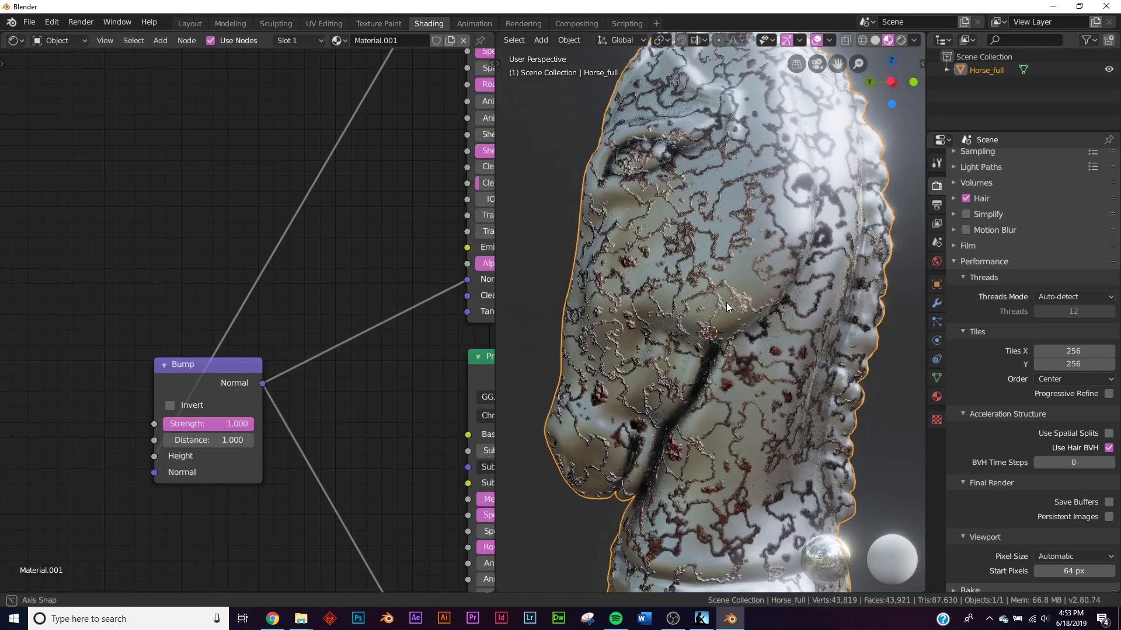
# Step: Enable Invert on the Bump node and inspect the relief on the horse head
pyautogui.moveTo(726, 302)
pyautogui.mouseDown(button='middle')
pyautogui.moveTo(793, 277)
pyautogui.moveTo(763, 314)
pyautogui.moveTo(717, 302)
pyautogui.mouseUp(button='middle')
pyautogui.scroll(2, 793, 277)
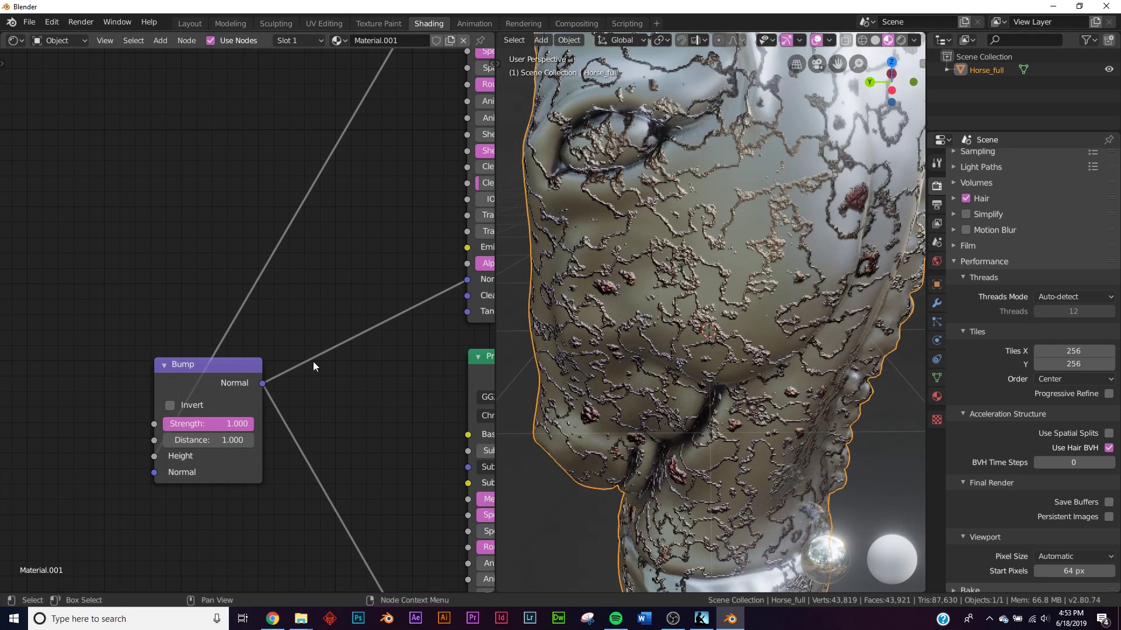
pyautogui.scroll(2, 245, 347)
pyautogui.click(150, 428)
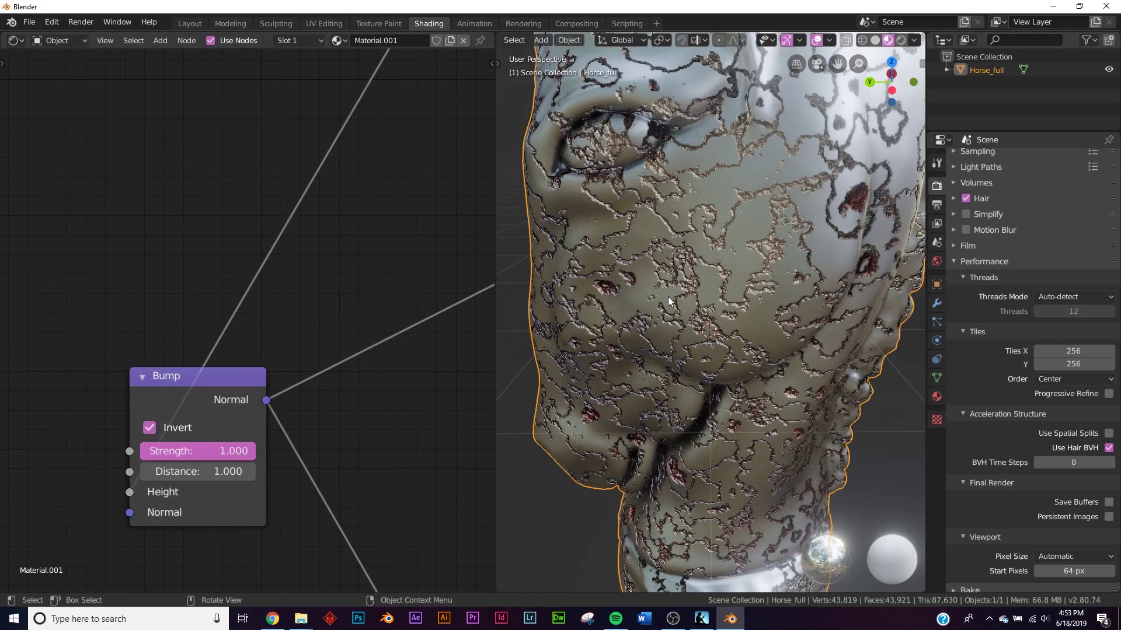
pyautogui.moveTo(674, 314); pyautogui.dragTo(698, 299, button='middle')
pyautogui.scroll(-2, 631, 168)
# Step: Set the Noise Texture's Scale to 1.300 and the Voronoi Texture's Scale to 3.500
pyautogui.moveTo(437, 174); pyautogui.dragTo(423, 411, button='middle')
pyautogui.moveTo(362, 216); pyautogui.dragTo(330, 478, button='middle')
pyautogui.moveTo(255, 272); pyautogui.dragTo(240, 366, button='middle')
pyautogui.moveTo(211, 358); pyautogui.dragTo(254, 363)
pyautogui.moveTo(219, 418); pyautogui.dragTo(446, 325, button='middle')
pyautogui.hotkey('ctrl', 'z')
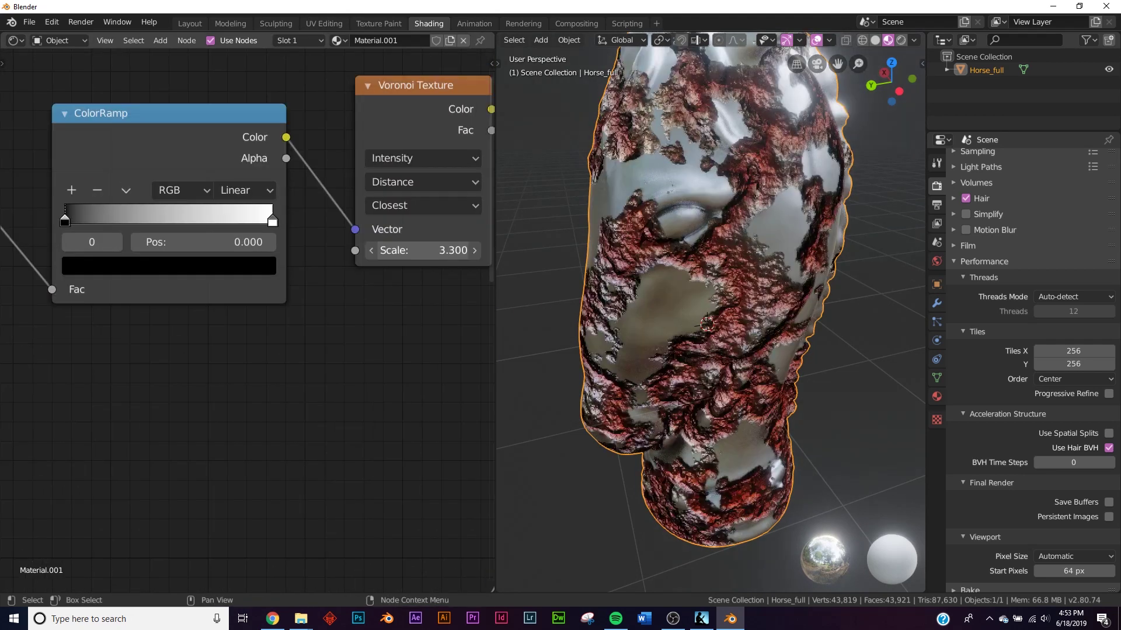
pyautogui.moveTo(424, 250)
pyautogui.mouseDown()
pyautogui.moveTo(389, 251)
pyautogui.moveTo(440, 250)
pyautogui.moveTo(425, 250)
pyautogui.mouseUp()
pyautogui.moveTo(654, 266); pyautogui.dragTo(756, 233, button='middle')
pyautogui.moveTo(303, 264); pyautogui.dragTo(259, 280, button='middle')
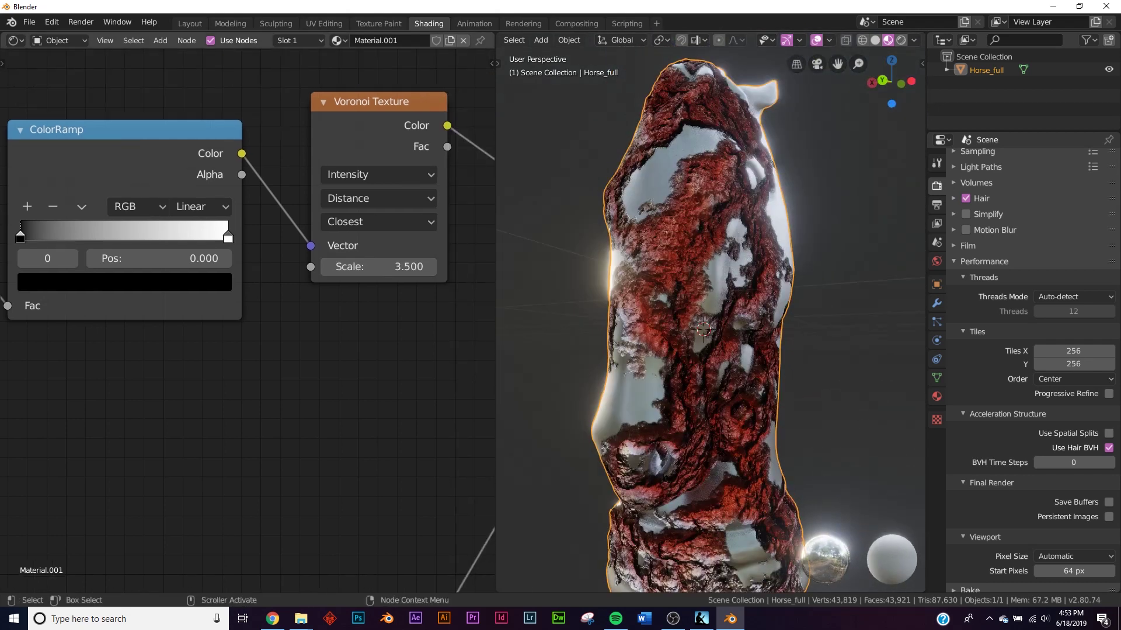
# Step: Set the black stop of the ColorRamp following the Voronoi Texture to position 0.598
pyautogui.moveTo(21, 238)
pyautogui.mouseDown()
pyautogui.moveTo(105, 238)
pyautogui.moveTo(20, 238)
pyautogui.mouseUp()
pyautogui.moveTo(432, 234); pyautogui.dragTo(36, 272, button='middle')
pyautogui.moveTo(377, 168); pyautogui.dragTo(518, 181)
pyautogui.moveTo(233, 169); pyautogui.dragTo(278, 169)
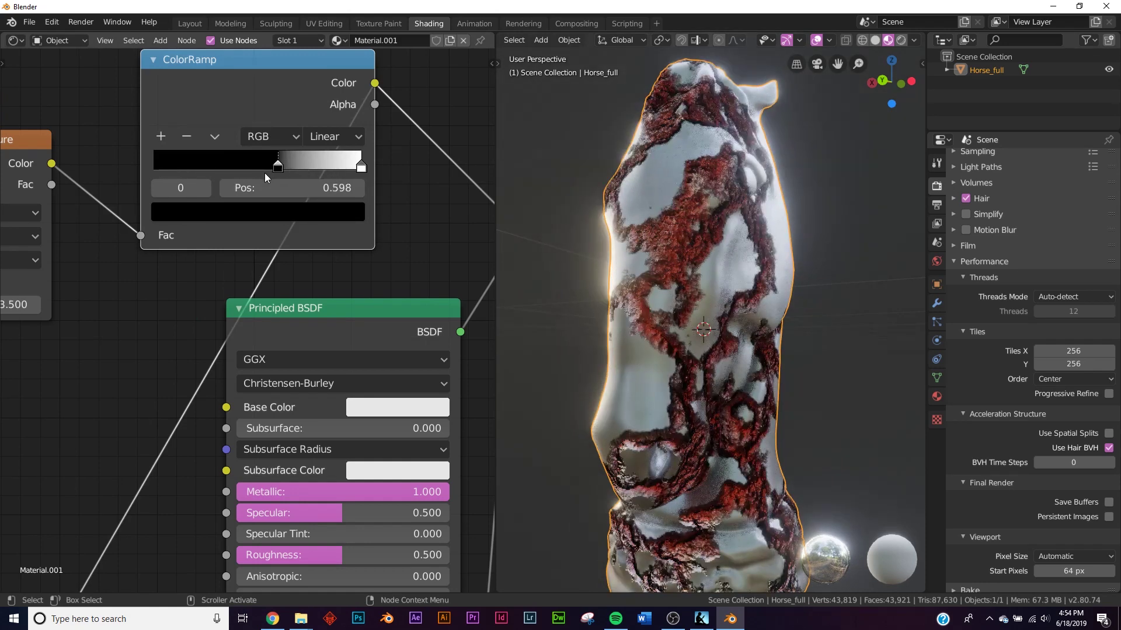
pyautogui.moveTo(613, 257); pyautogui.dragTo(726, 286, button='middle')
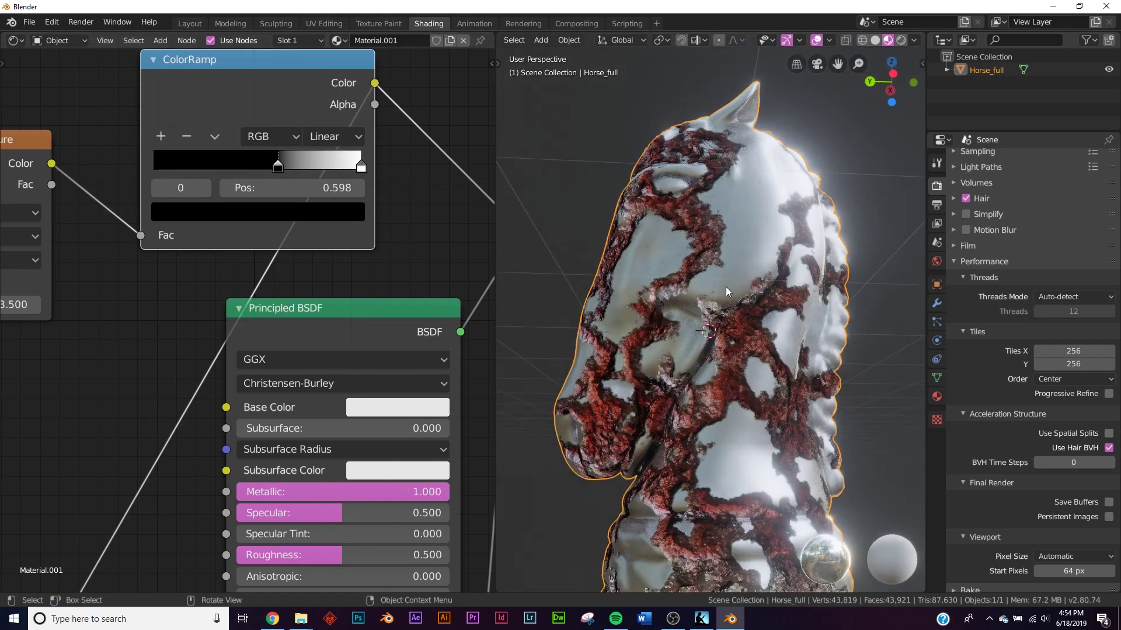
# Step: Tighten the ColorRamp following the Voronoi Texture, with its black stop at 0.524 and its white stop moved inward to about 0.8
pyautogui.moveTo(363, 169)
pyautogui.mouseDown()
pyautogui.moveTo(286, 172)
pyautogui.moveTo(367, 171)
pyautogui.mouseUp()
pyautogui.scroll(3, 1074, 306)
pyautogui.moveTo(729, 304); pyautogui.dragTo(648, 356, button='middle')
pyautogui.moveTo(380, 423); pyautogui.dragTo(413, 249, button='middle')
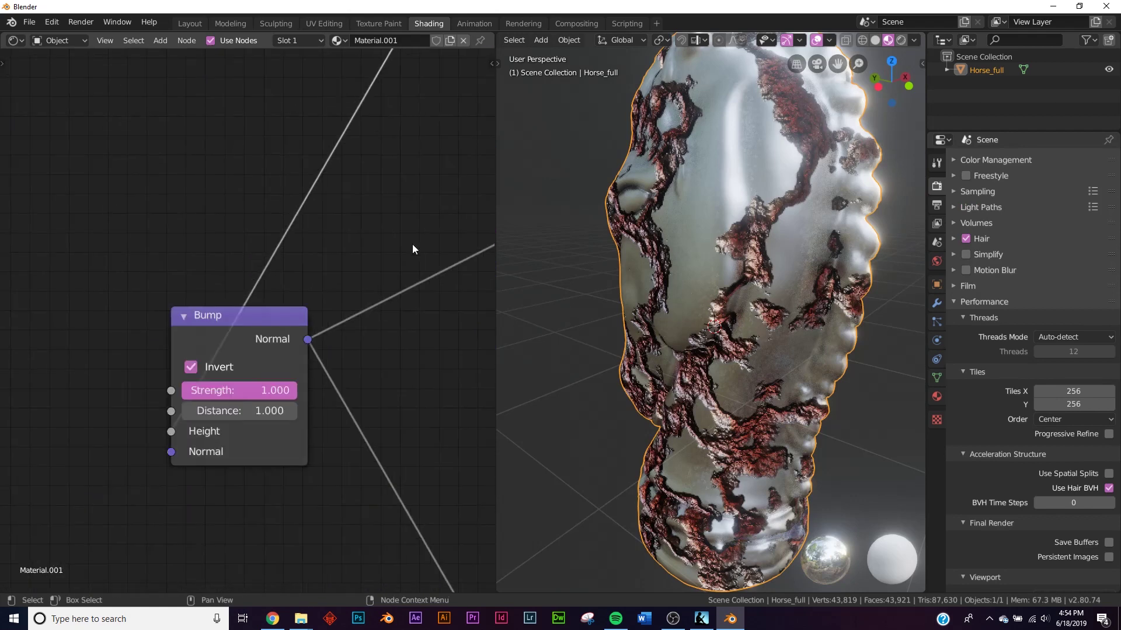
pyautogui.moveTo(289, 400)
pyautogui.mouseDown()
pyautogui.moveTo(245, 400)
pyautogui.moveTo(274, 400)
pyautogui.mouseUp()
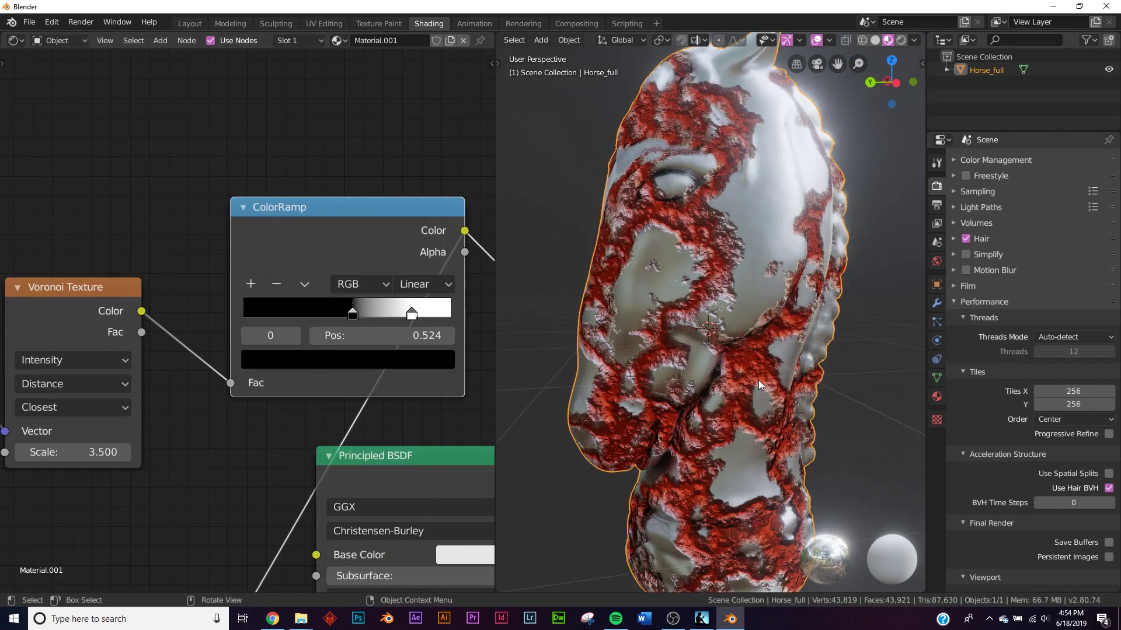
pyautogui.moveTo(654, 369); pyautogui.dragTo(660, 420, button='middle')
# Step: Change the Base Color of the lower, orange-red Principled BSDF to a lighter rust orange
pyautogui.moveTo(370, 431); pyautogui.dragTo(373, 223, button='middle')
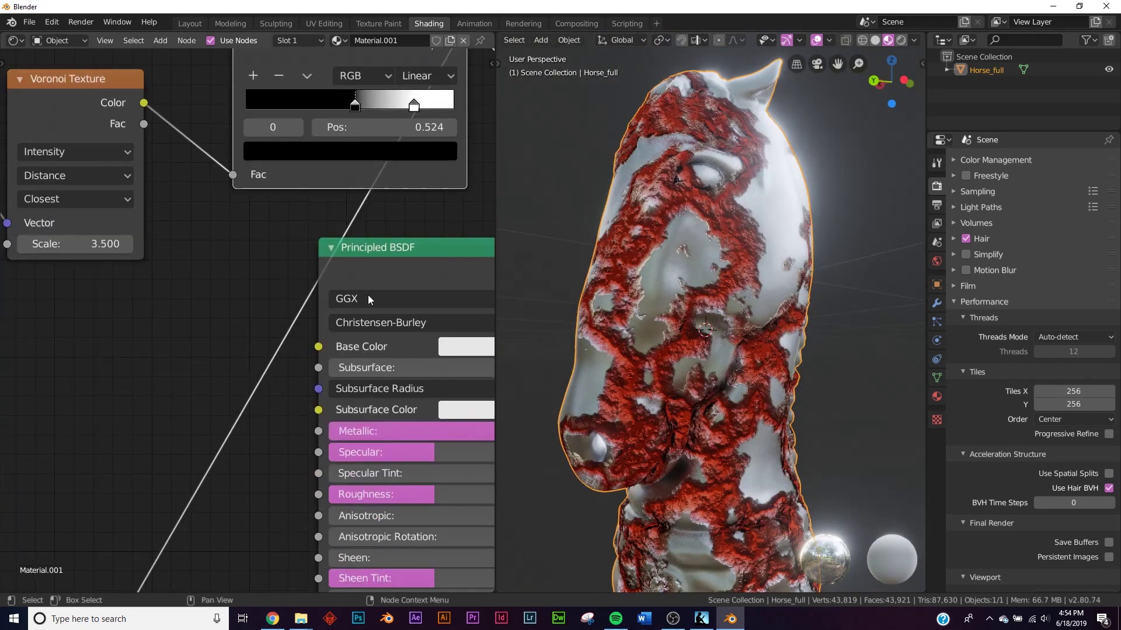
pyautogui.moveTo(360, 496); pyautogui.dragTo(262, 362, button='middle')
pyautogui.moveTo(423, 442); pyautogui.dragTo(324, 301, button='middle')
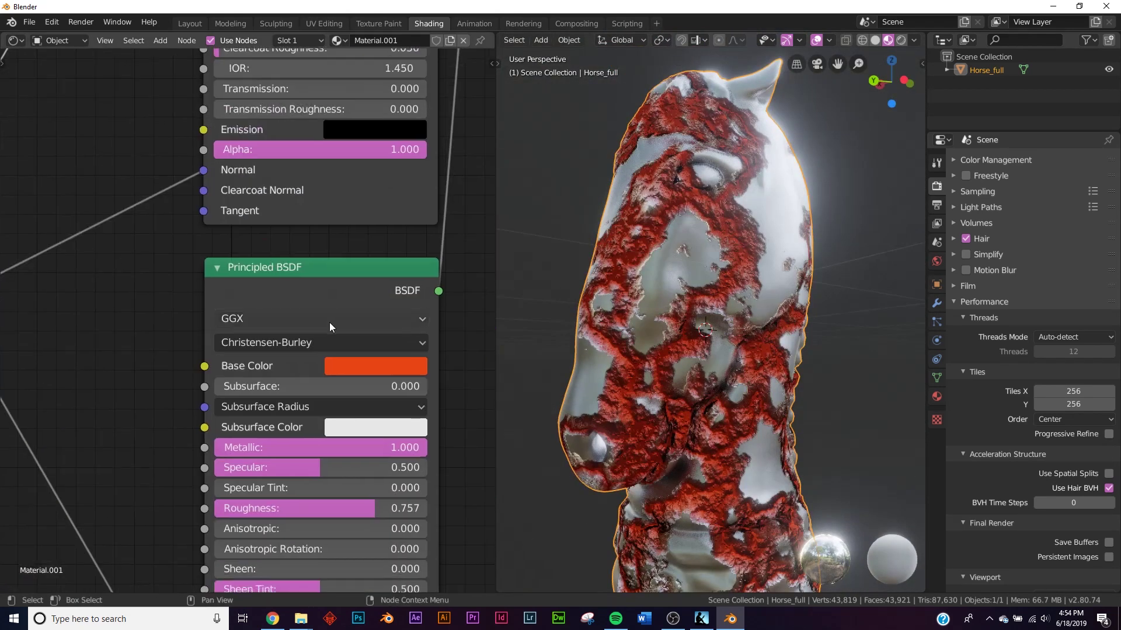
pyautogui.click(349, 364)
pyautogui.moveTo(383, 220); pyautogui.dragTo(386, 214)
pyautogui.moveTo(724, 341); pyautogui.dragTo(737, 370, button='middle')
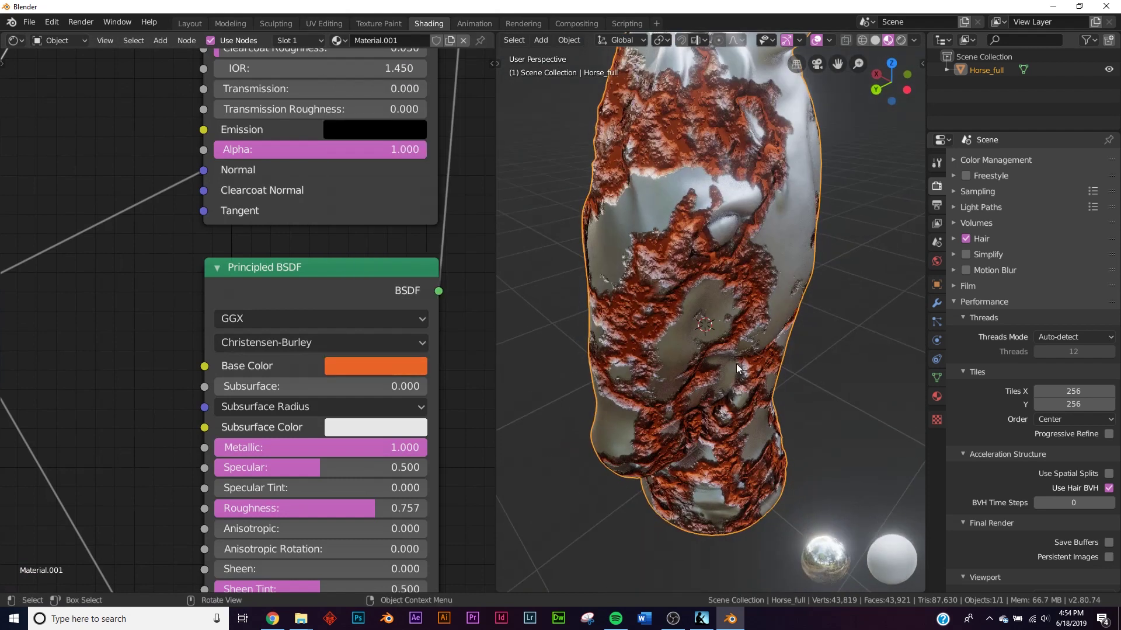
# Step: Set the black stop of the ColorRamp between the Noise Texture and the Voronoi Texture to position 0.196
pyautogui.moveTo(344, 160); pyautogui.dragTo(393, 445, button='middle')
pyautogui.moveTo(320, 175); pyautogui.dragTo(338, 303, button='middle')
pyautogui.scroll(-3, 338, 303)
pyautogui.moveTo(717, 282); pyautogui.dragTo(676, 226, button='middle')
pyautogui.moveTo(220, 250); pyautogui.dragTo(254, 251, button='middle')
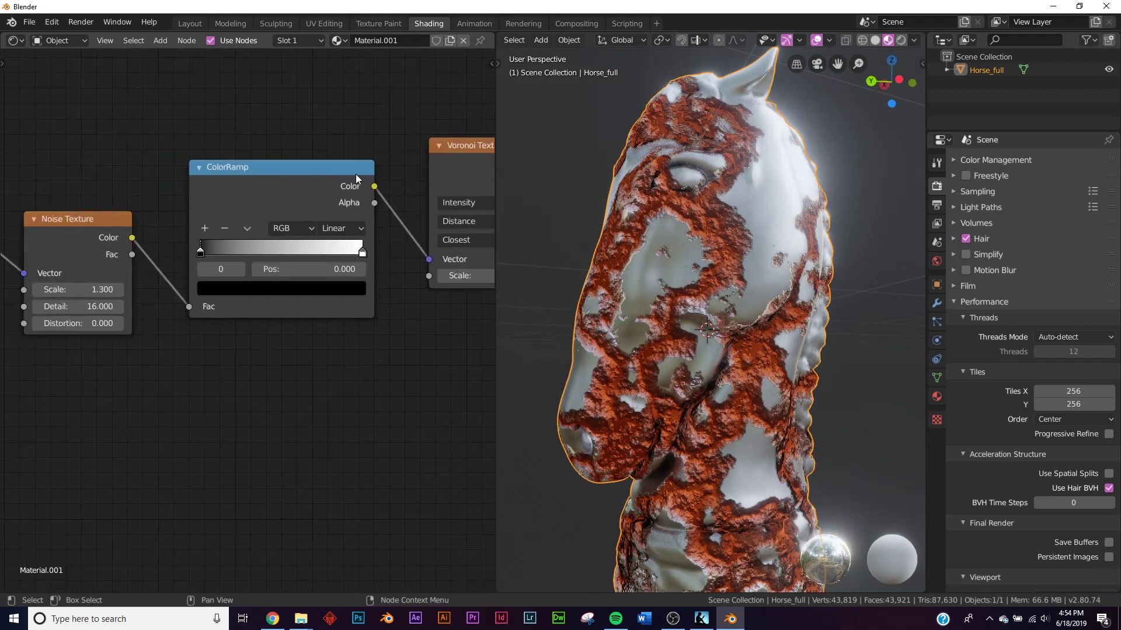
pyautogui.moveTo(362, 254)
pyautogui.mouseDown()
pyautogui.moveTo(328, 179)
pyautogui.moveTo(370, 253)
pyautogui.mouseUp()
pyautogui.moveTo(292, 268)
pyautogui.mouseDown()
pyautogui.moveTo(571, 268)
pyautogui.moveTo(292, 268)
pyautogui.moveTo(358, 268)
pyautogui.moveTo(310, 267)
pyautogui.mouseUp()
pyautogui.rightClick(306, 266)
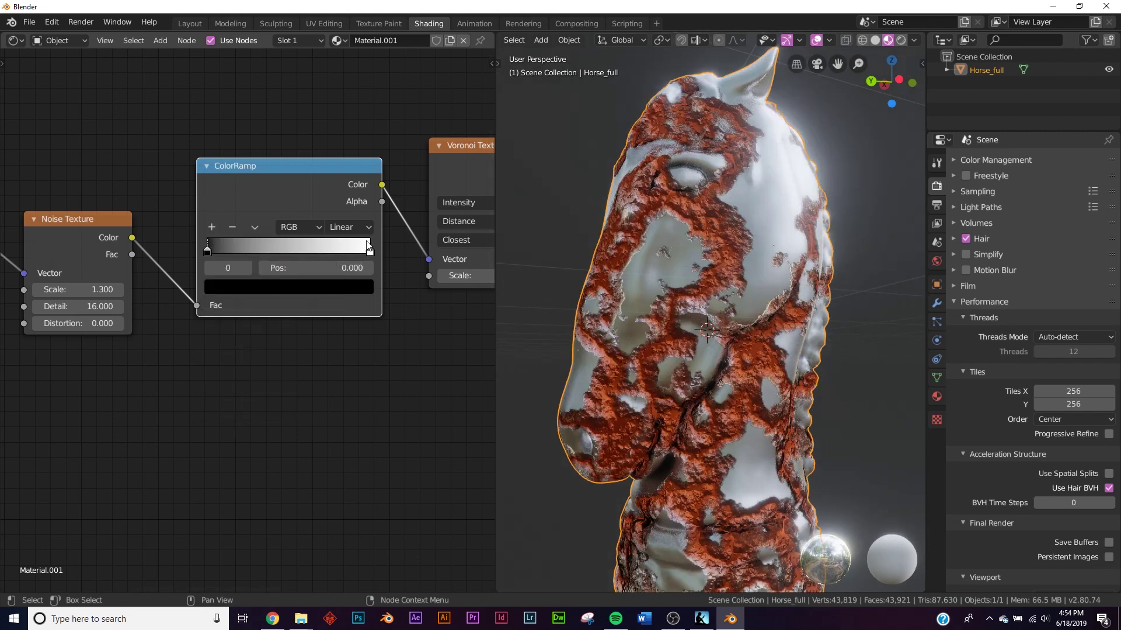
pyautogui.moveTo(323, 274); pyautogui.dragTo(346, 274)
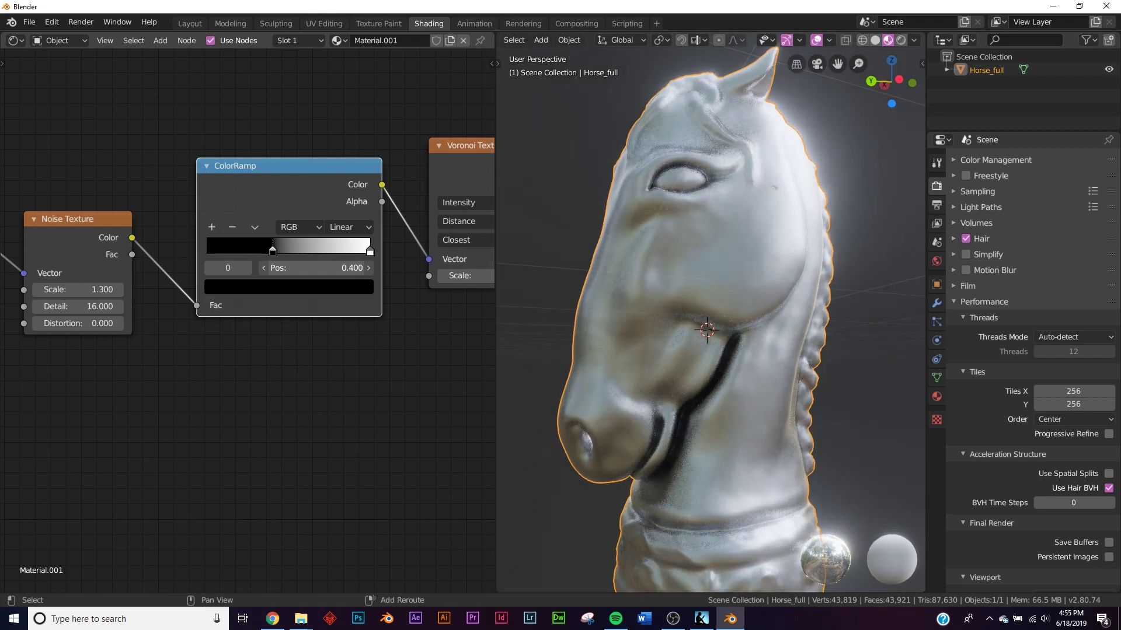
pyautogui.moveTo(306, 271); pyautogui.dragTo(304, 271)
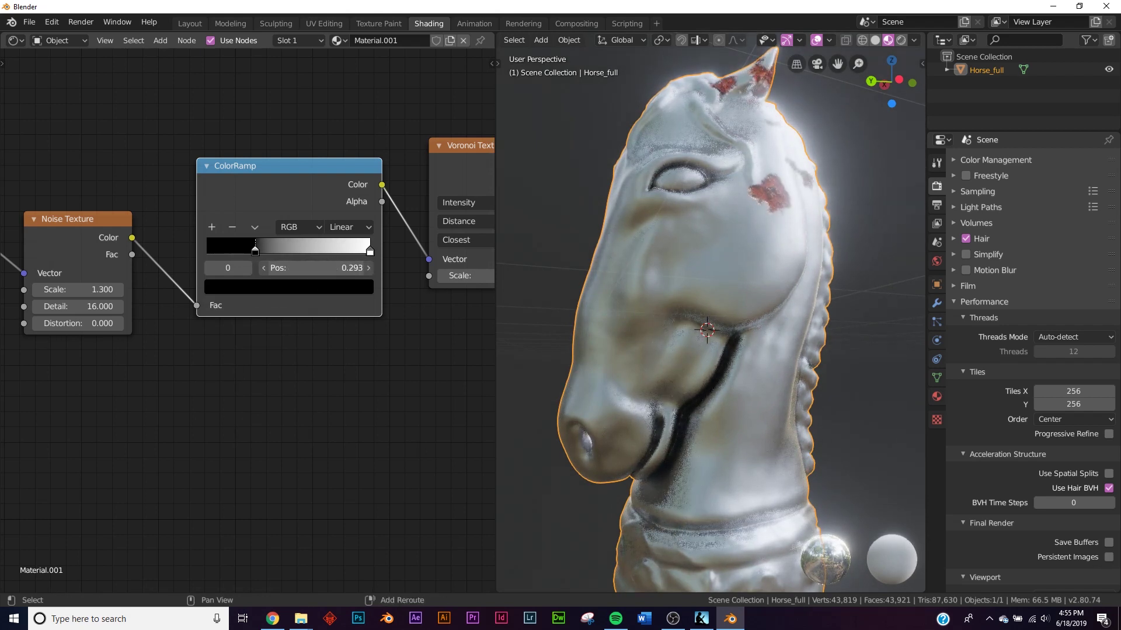
pyautogui.moveTo(315, 268); pyautogui.dragTo(353, 268)
pyautogui.moveTo(700, 315); pyautogui.dragTo(671, 306, button='middle')
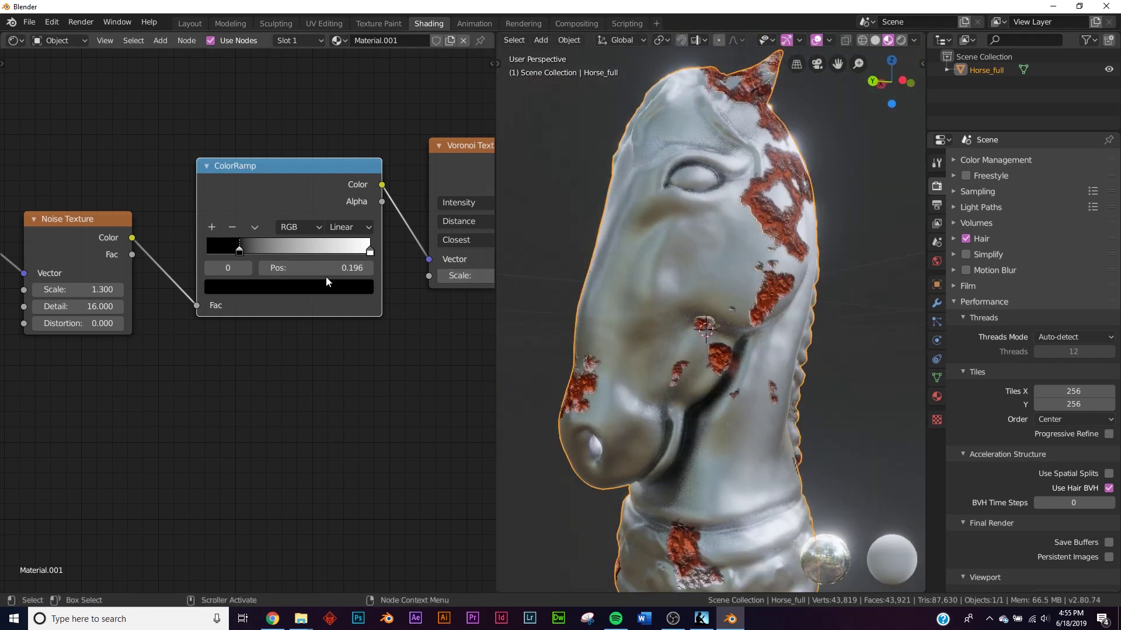
pyautogui.moveTo(736, 215); pyautogui.dragTo(705, 223, button='middle')
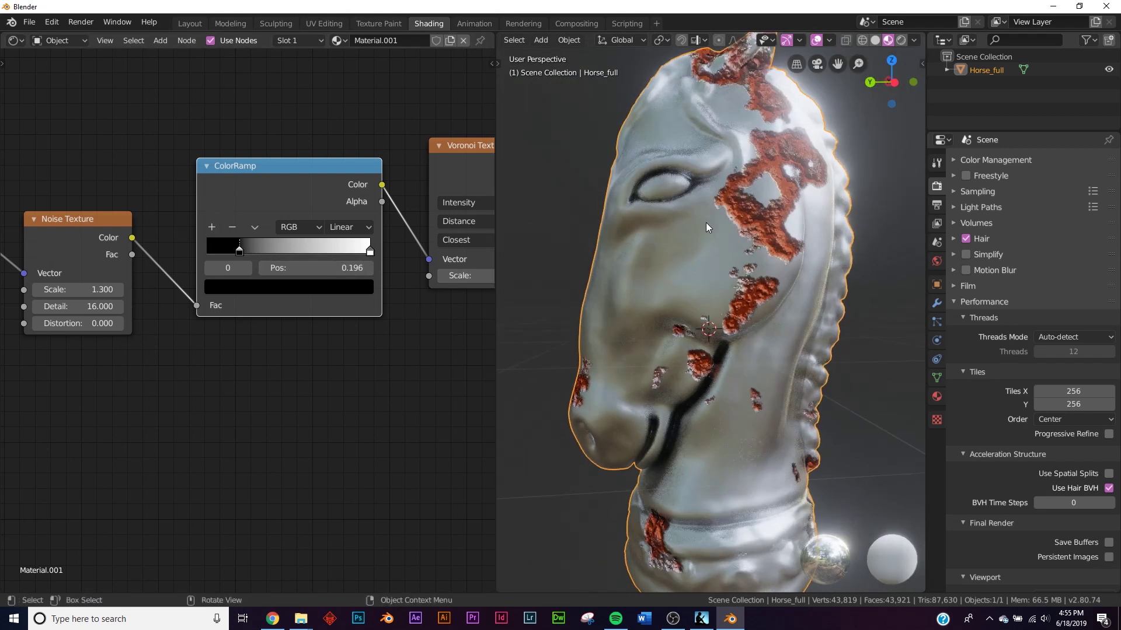